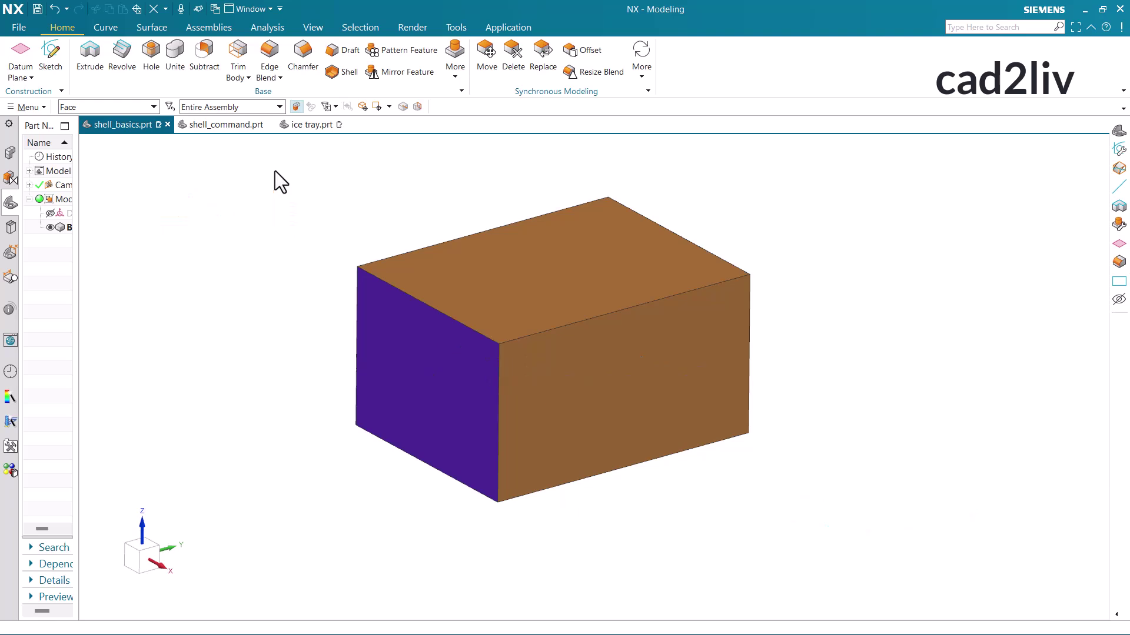
Set up an Open shell on the block with 1 mm thickness, removing the block's top face.
{"action": "left_click", "coordinate": [335, 73]}
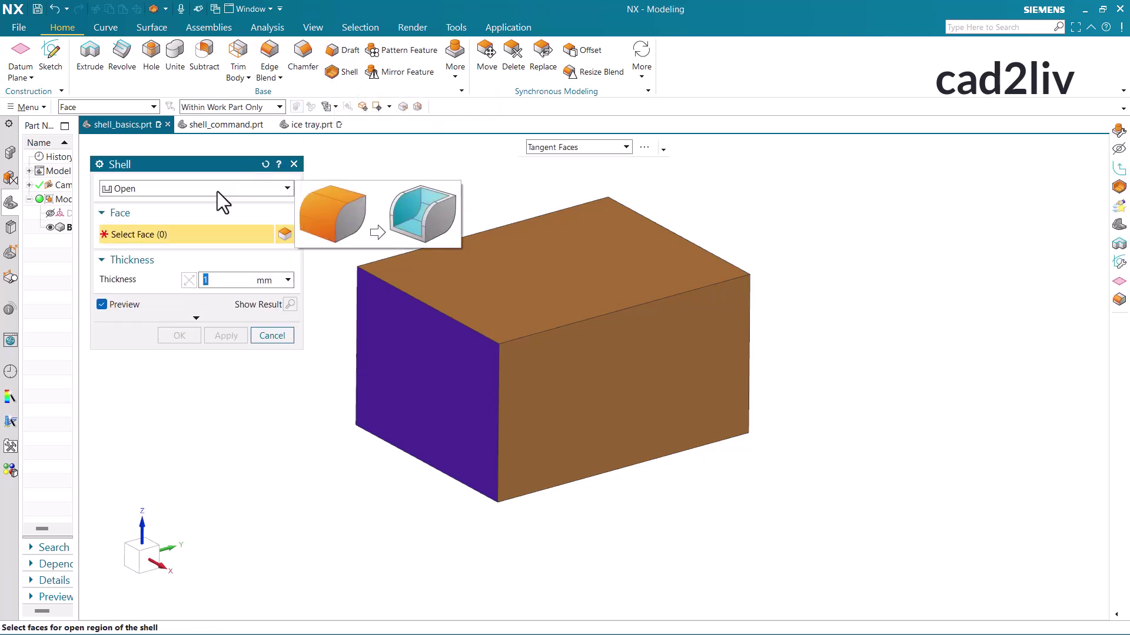
{"action": "left_click", "coordinate": [217, 192]}
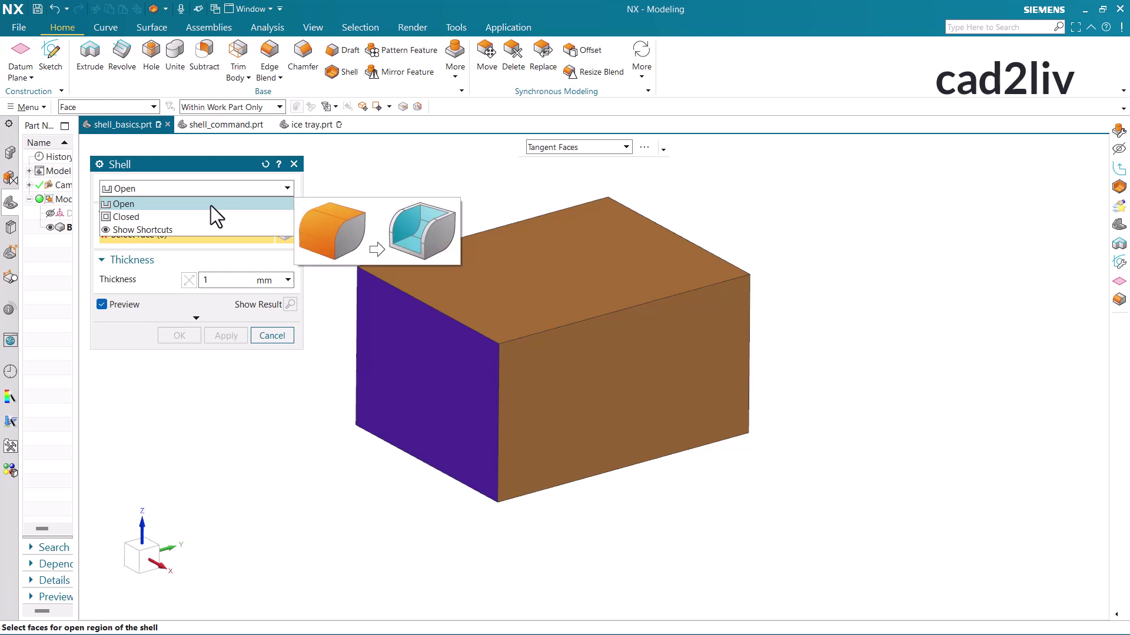
{"action": "mouse_move", "coordinate": [210, 220]}
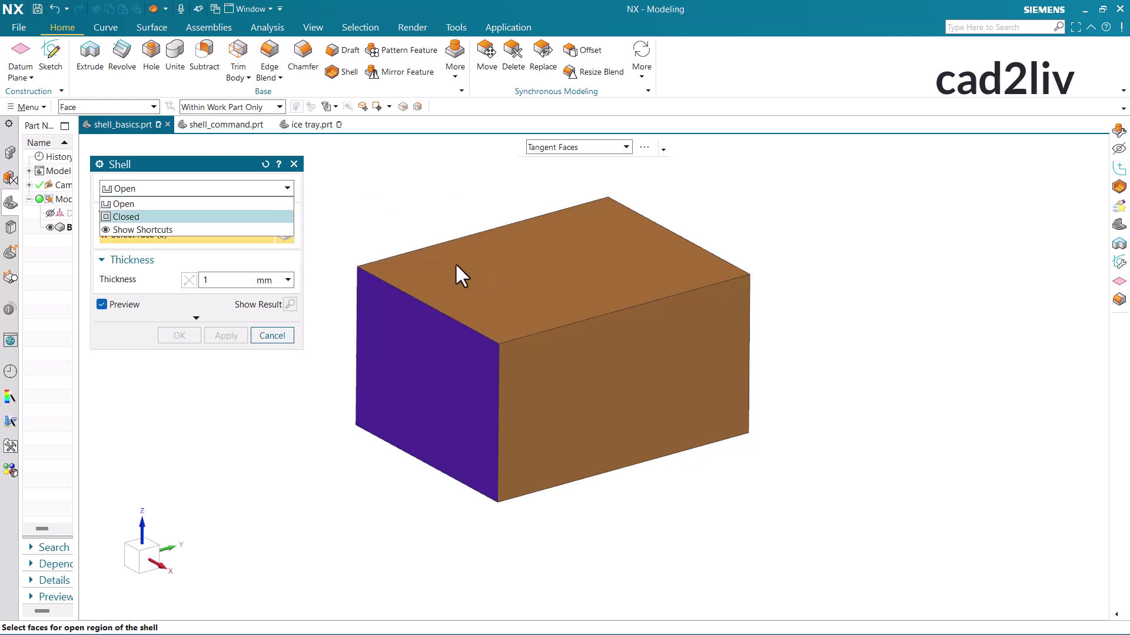
{"action": "left_click", "coordinate": [186, 204]}
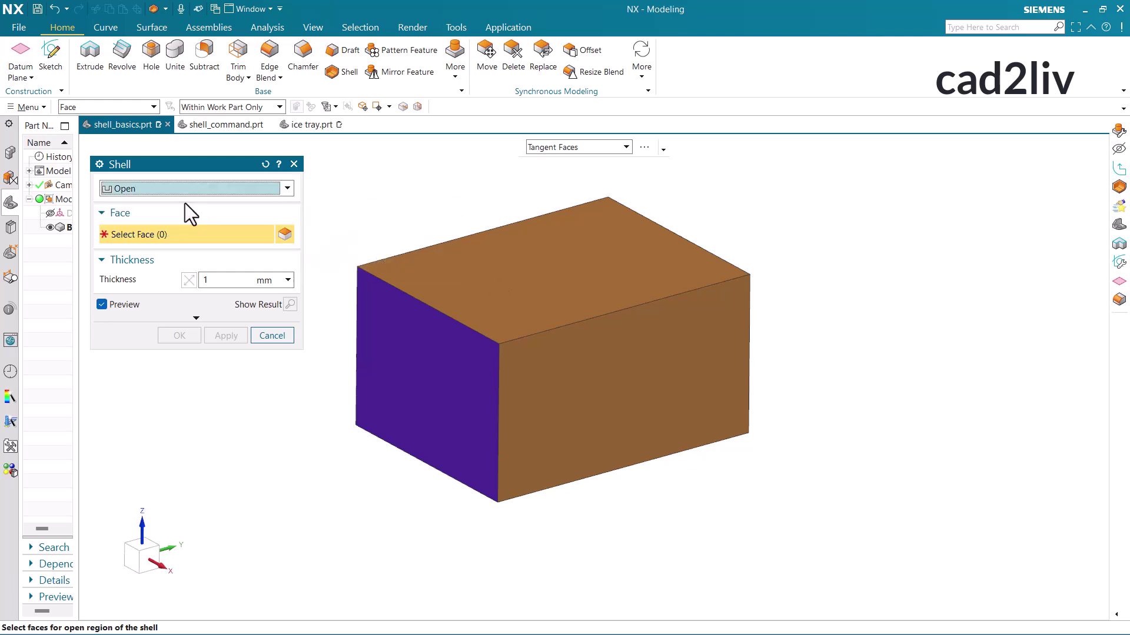
{"action": "left_click", "coordinate": [503, 286]}
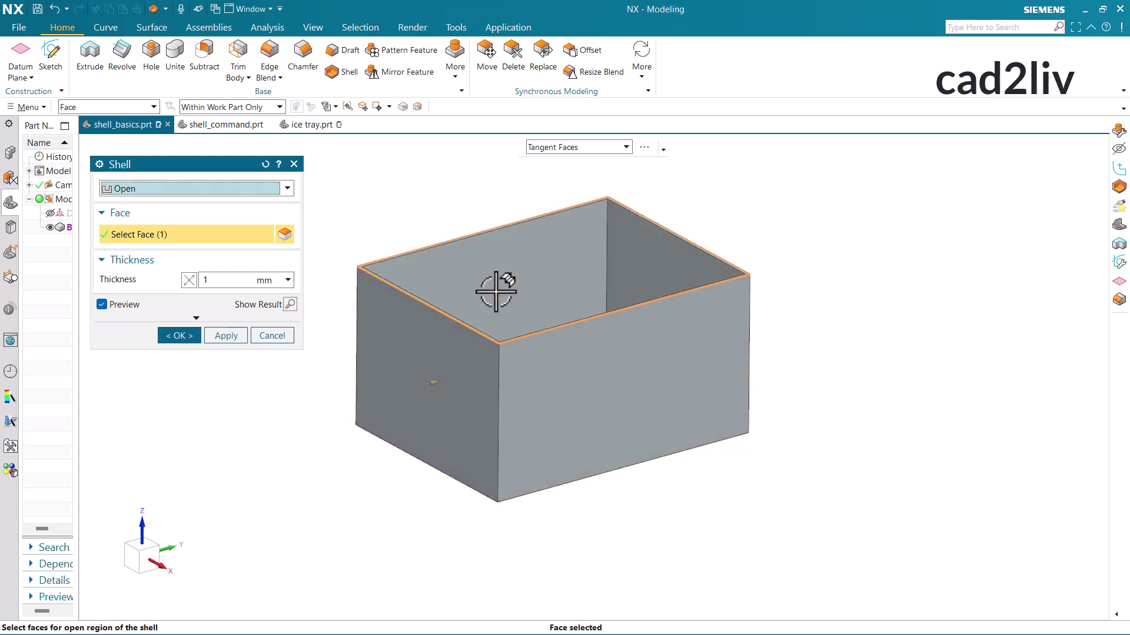
{"action": "middle_click_drag", "start_coordinate": [496, 290], "coordinate": [506, 313]}
{"action": "scroll", "coordinate": [550, 350], "scroll_direction": "up", "scroll_amount": 2}
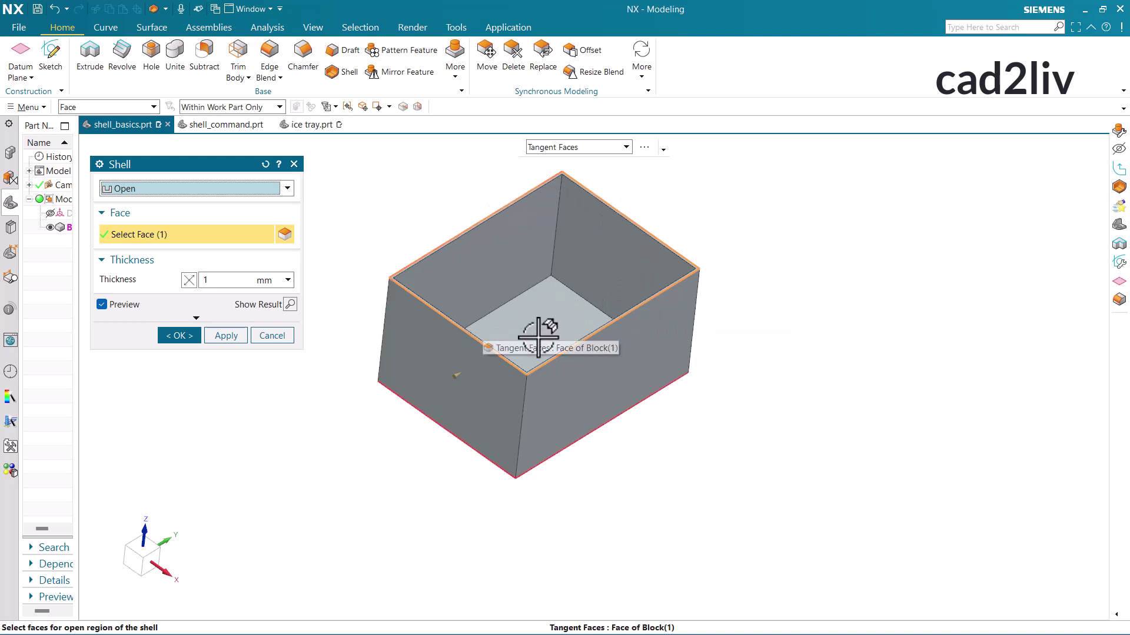
Add the block's side face on the +X side to the shell's removed faces and inspect the remaining wall thickness.
{"action": "left_click", "coordinate": [575, 376]}
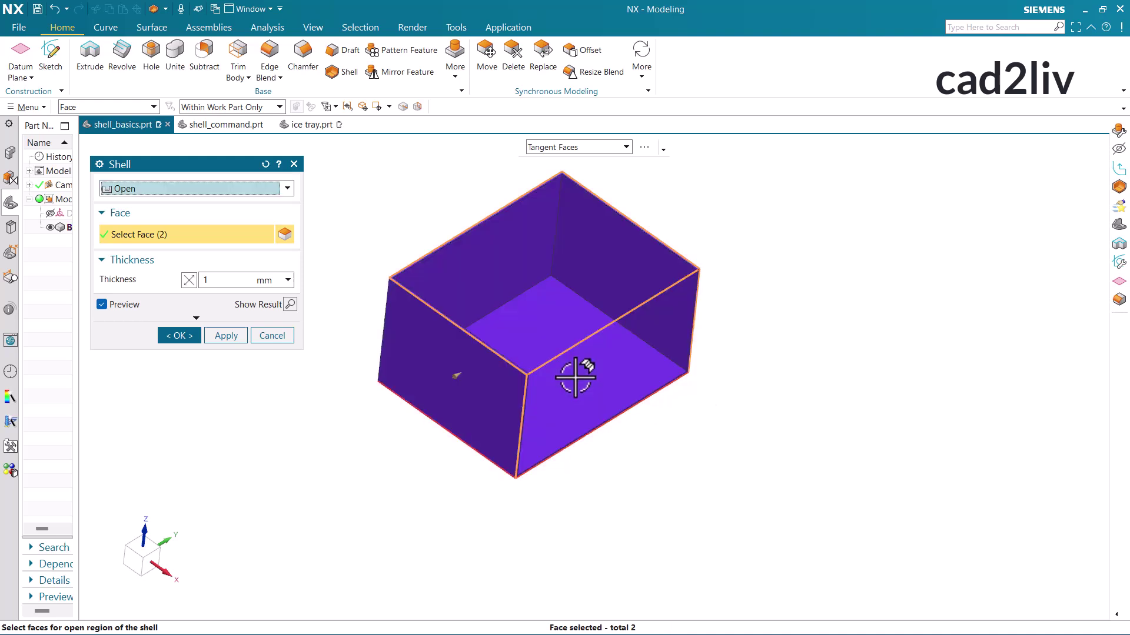
{"action": "middle_click_drag", "start_coordinate": [576, 376], "coordinate": [527, 335]}
{"action": "scroll", "coordinate": [512, 335], "scroll_direction": "up", "scroll_amount": 5}
{"action": "scroll", "coordinate": [511, 315], "scroll_direction": "up", "scroll_amount": 5}
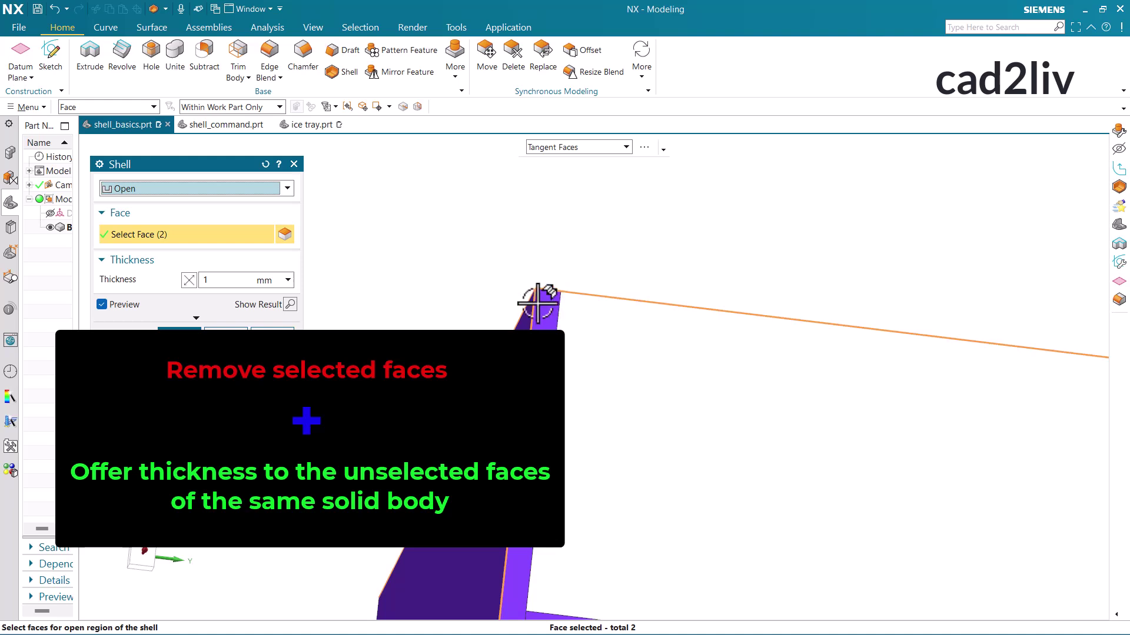
Add the block's bottom face to the faces removed by the shell and inspect the remaining walls up close.
{"action": "scroll", "coordinate": [535, 303], "scroll_direction": "down", "scroll_amount": 5}
{"action": "mouse_move", "coordinate": [610, 388]}
{"action": "middle_mouse_down"}
{"action": "mouse_move", "coordinate": [605, 373]}
{"action": "mouse_move", "coordinate": [616, 379]}
{"action": "middle_mouse_up"}
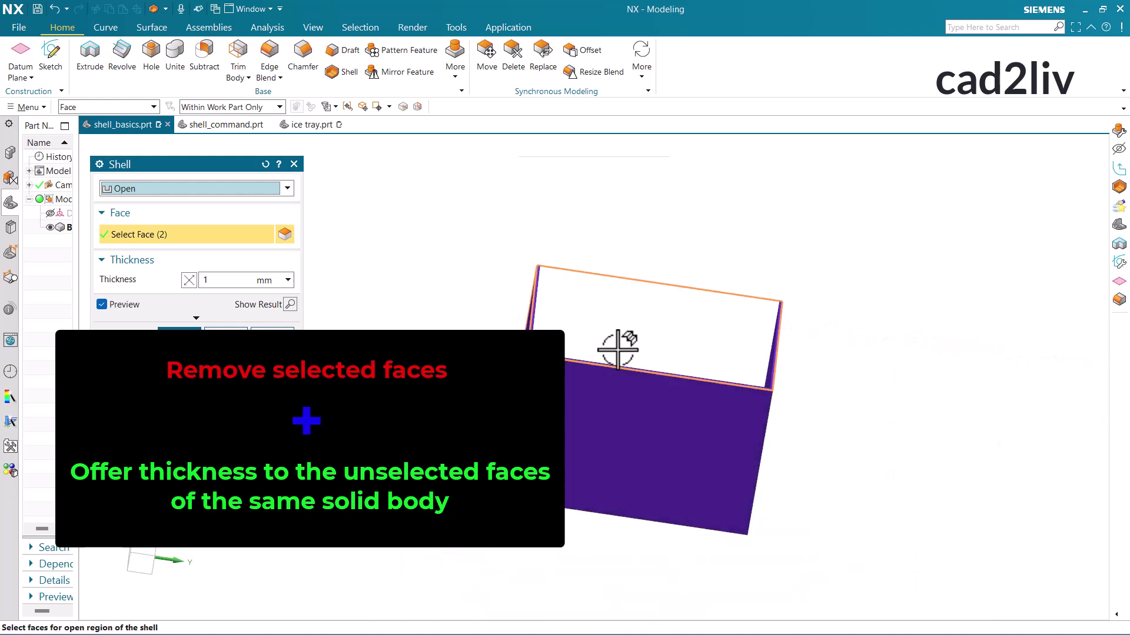
{"action": "left_click", "coordinate": [617, 394]}
{"action": "middle_click_drag", "start_coordinate": [619, 399], "coordinate": [636, 466]}
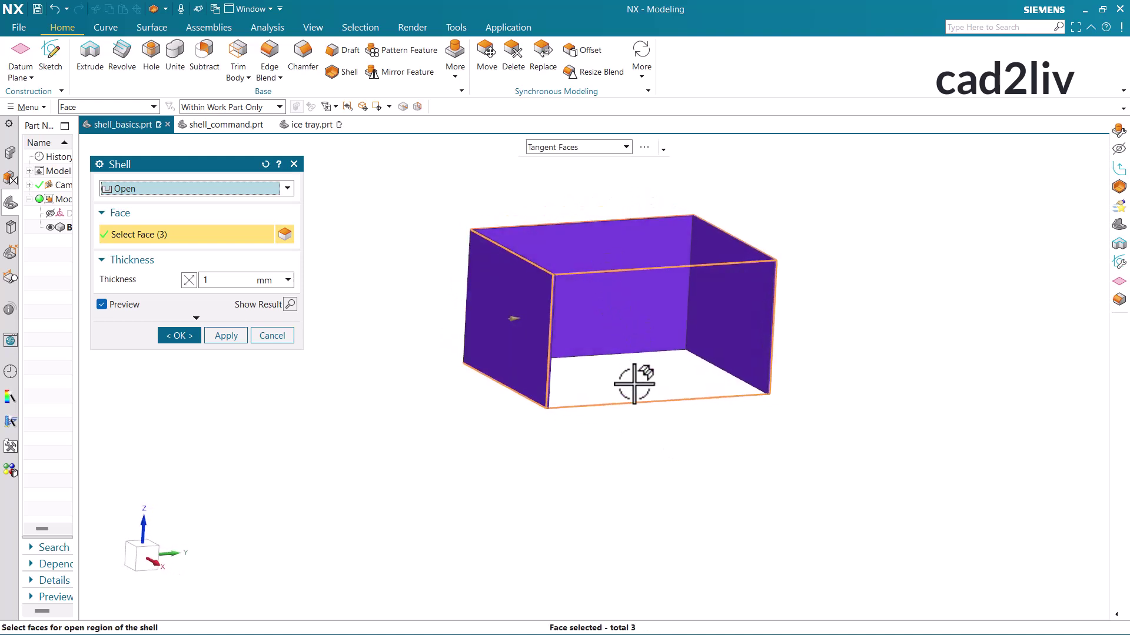
{"action": "middle_click_drag", "start_coordinate": [633, 385], "coordinate": [538, 316]}
{"action": "scroll", "coordinate": [565, 324], "scroll_direction": "up", "scroll_amount": 3}
{"action": "scroll", "coordinate": [630, 343], "scroll_direction": "up", "scroll_amount": 3}
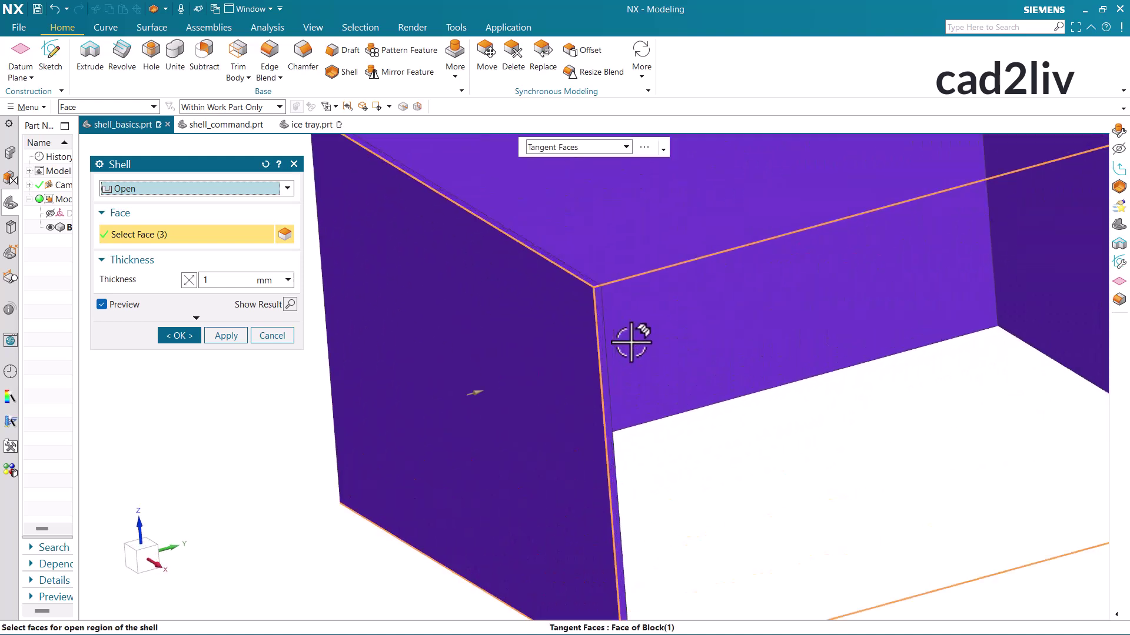
{"action": "mouse_move", "coordinate": [631, 342]}
{"action": "middle_mouse_down"}
{"action": "mouse_move", "coordinate": [597, 346]}
{"action": "mouse_move", "coordinate": [620, 353]}
{"action": "middle_mouse_up"}
{"action": "scroll", "coordinate": [529, 328], "scroll_direction": "down", "scroll_amount": 3}
{"action": "scroll", "coordinate": [567, 310], "scroll_direction": "down", "scroll_amount": 2}
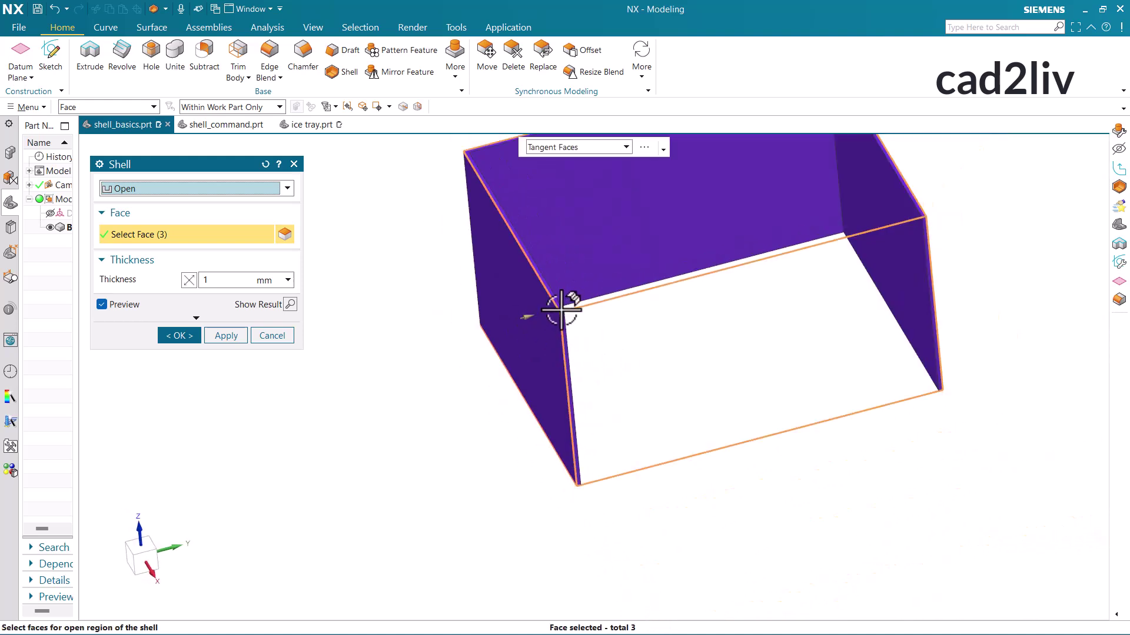
Try the shell thickness outward, return it to inward, and reset the Shell settings.
{"action": "left_click", "coordinate": [188, 283]}
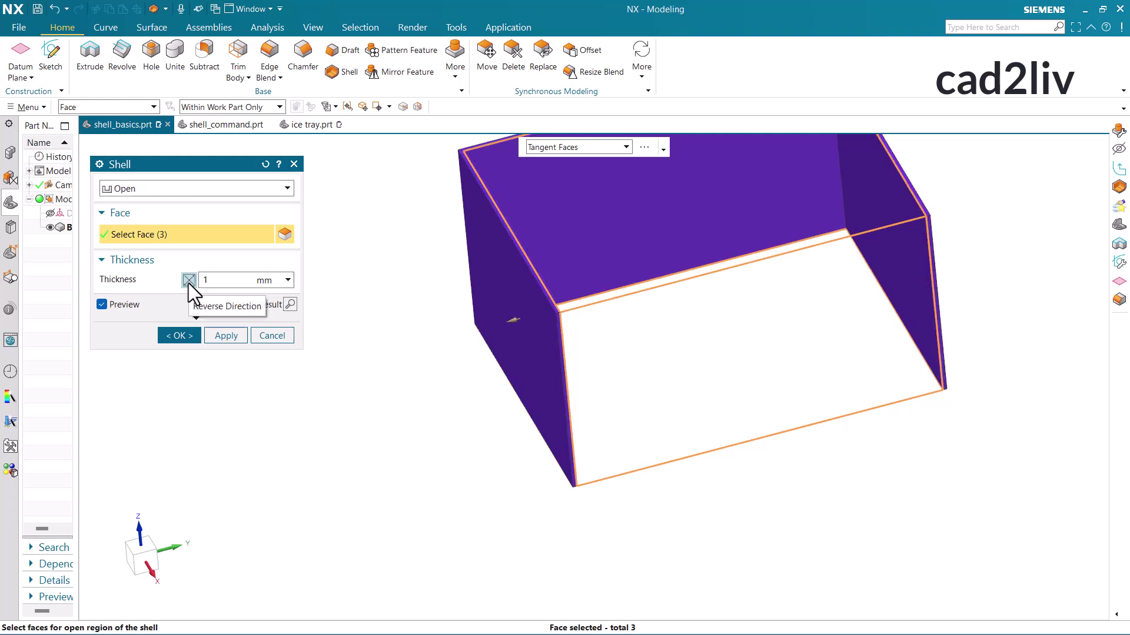
{"action": "left_click", "coordinate": [188, 284]}
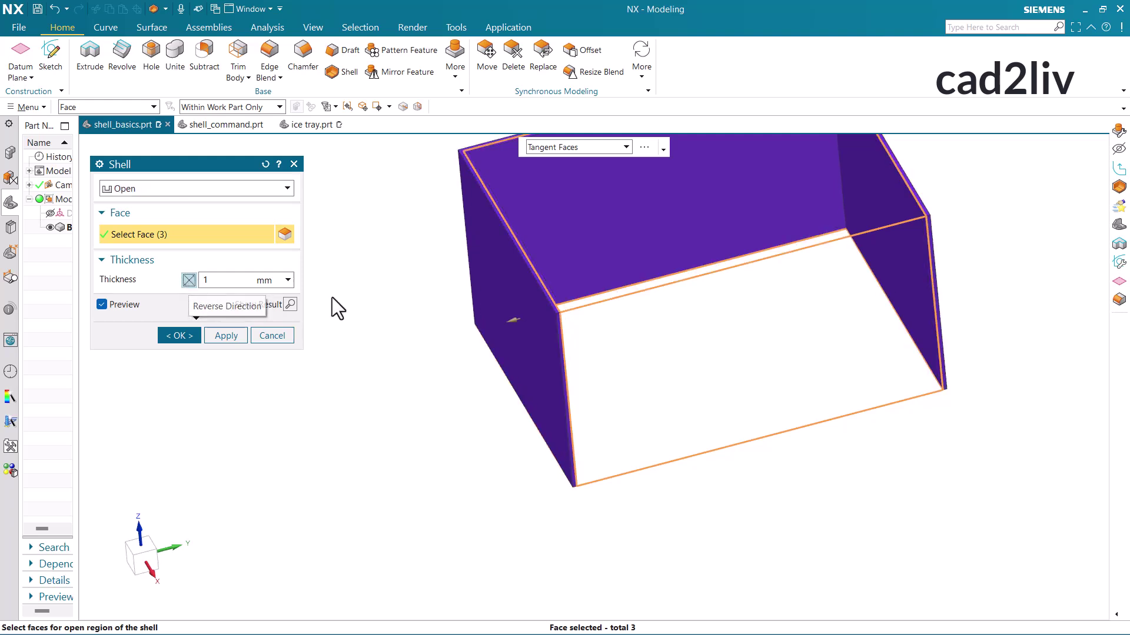
{"action": "left_click", "coordinate": [190, 286]}
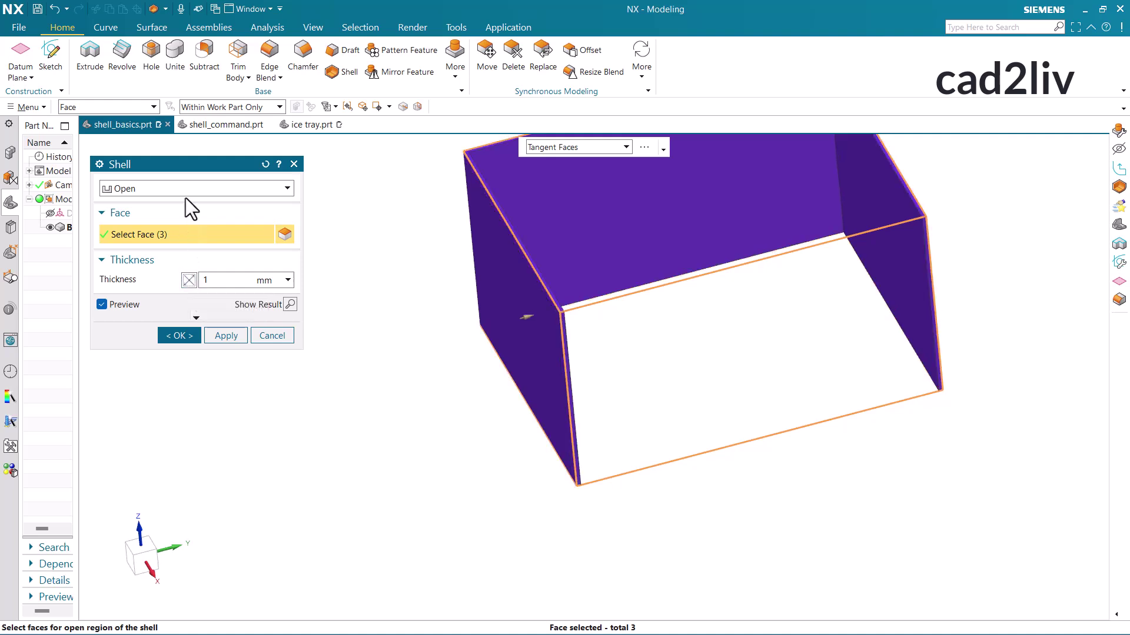
{"action": "left_click", "coordinate": [266, 166]}
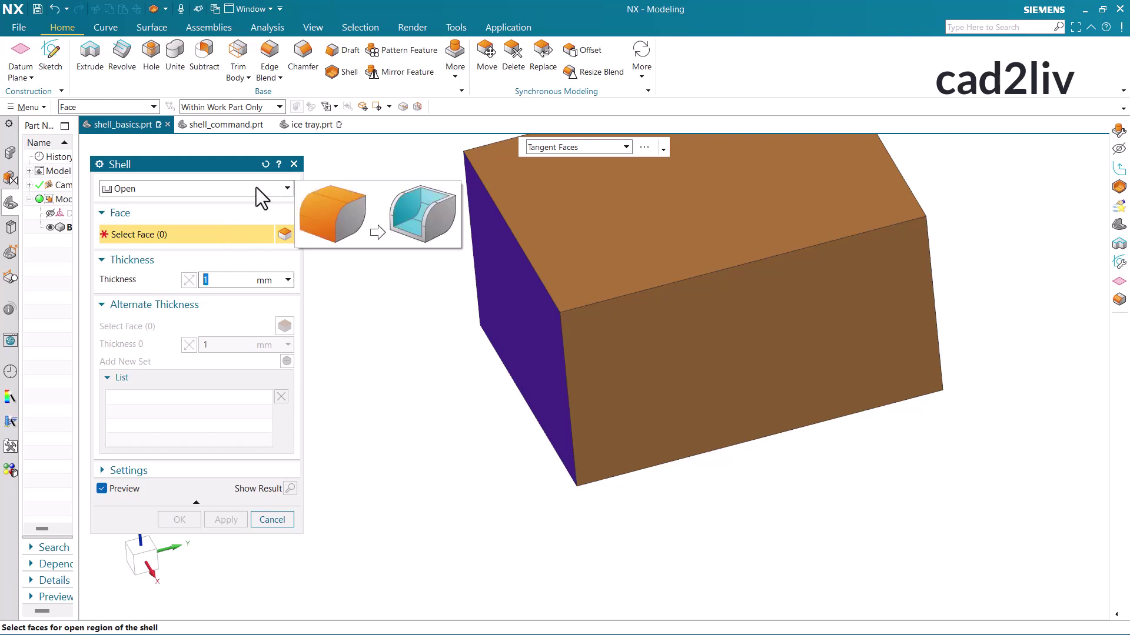
Create a Closed shell of the whole block with 1 mm wall thickness and the thickness direction reversed.
{"action": "left_click", "coordinate": [256, 187]}
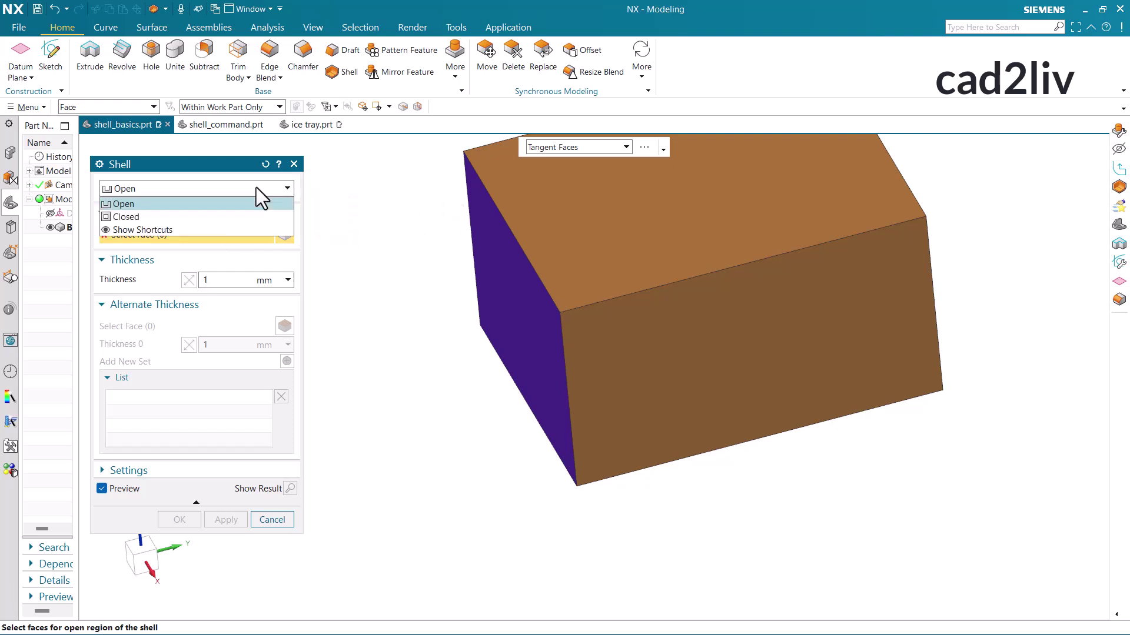
{"action": "left_click", "coordinate": [236, 215]}
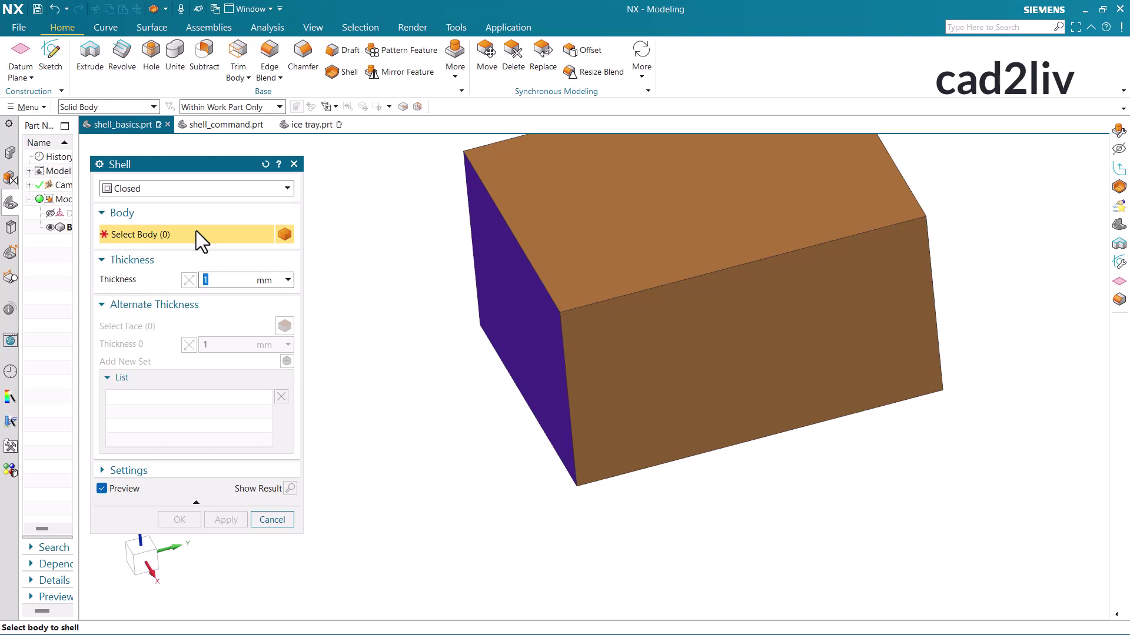
{"action": "left_click", "coordinate": [530, 267]}
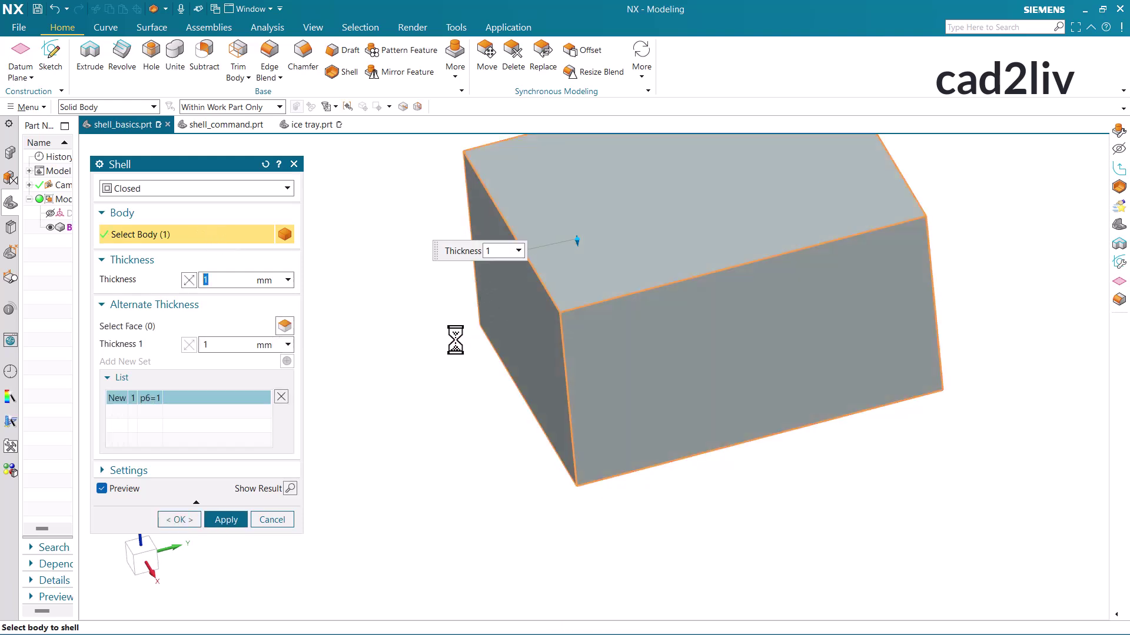
{"action": "scroll", "coordinate": [455, 340], "scroll_direction": "down", "scroll_amount": 3}
{"action": "scroll", "coordinate": [549, 228], "scroll_direction": "up", "scroll_amount": 3}
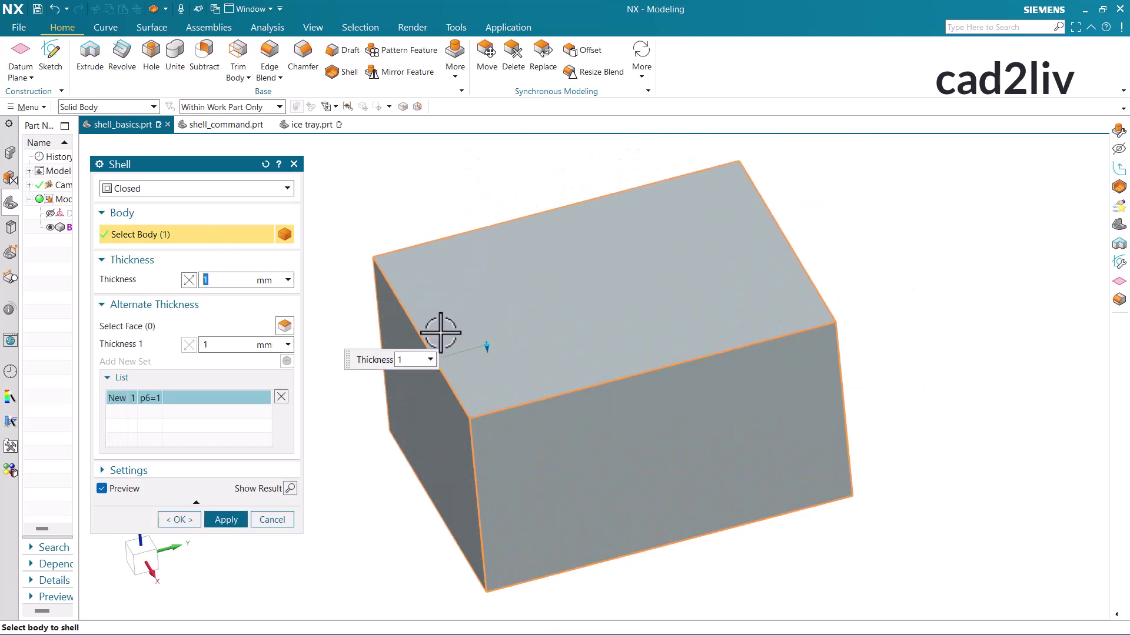
{"action": "middle_click_drag", "start_coordinate": [503, 355], "coordinate": [498, 335]}
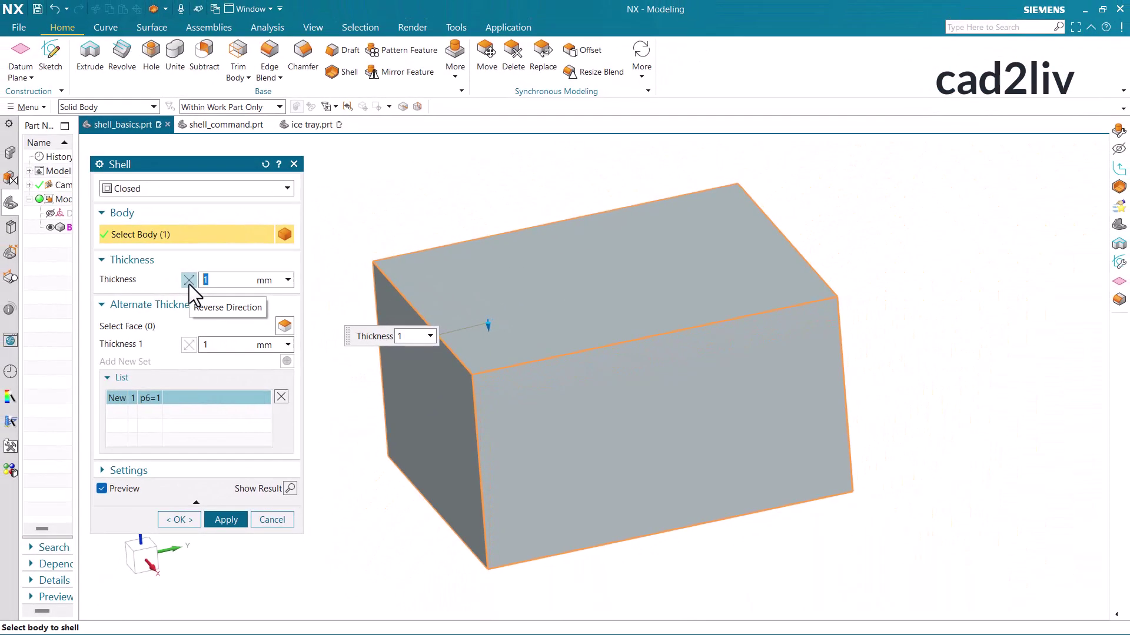
{"action": "left_click", "coordinate": [189, 282]}
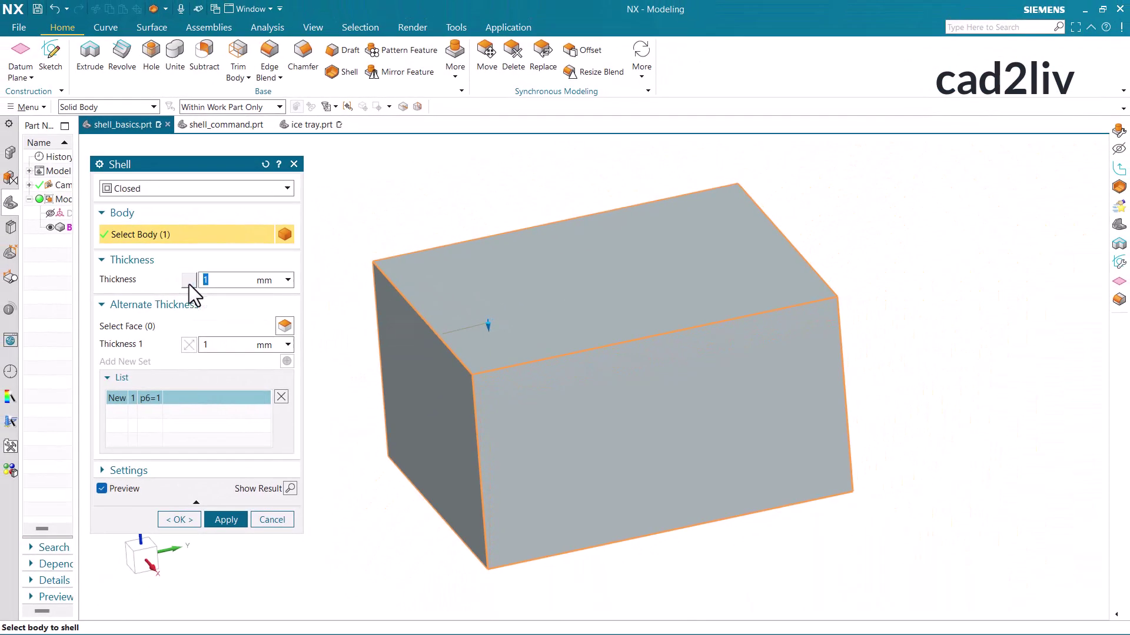
{"action": "left_click", "coordinate": [195, 517]}
{"action": "middle_click_drag", "start_coordinate": [329, 412], "coordinate": [341, 411]}
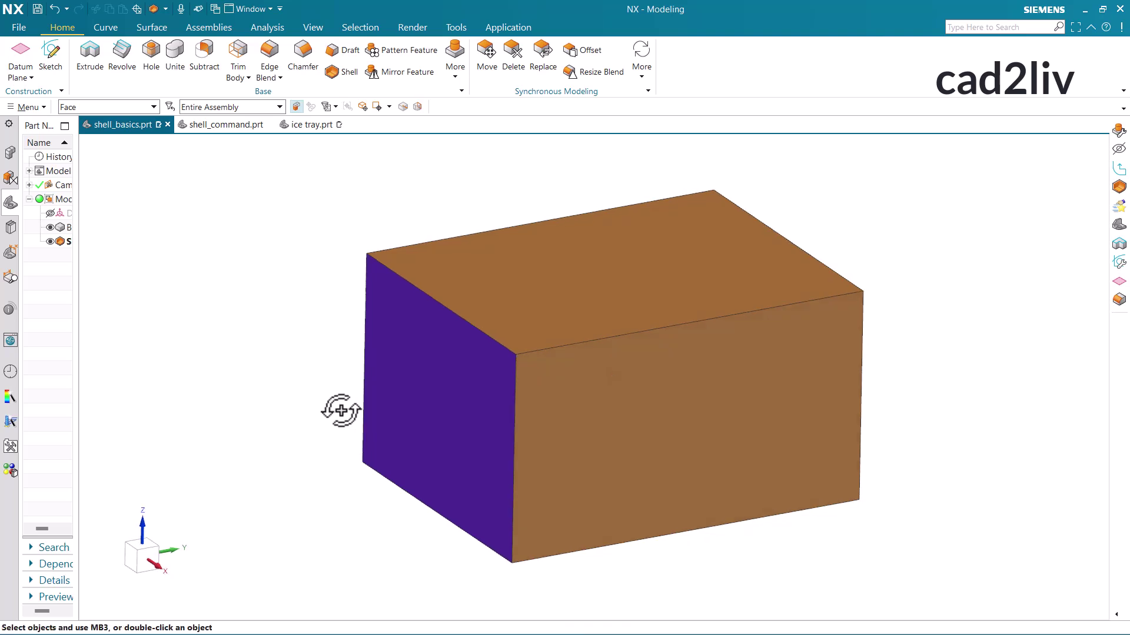
Cut the block with a one-plane view section along the Y plane, using Body Color for the cap, and inspect its hollow interior.
{"action": "key", "text": "ctrl+h"}
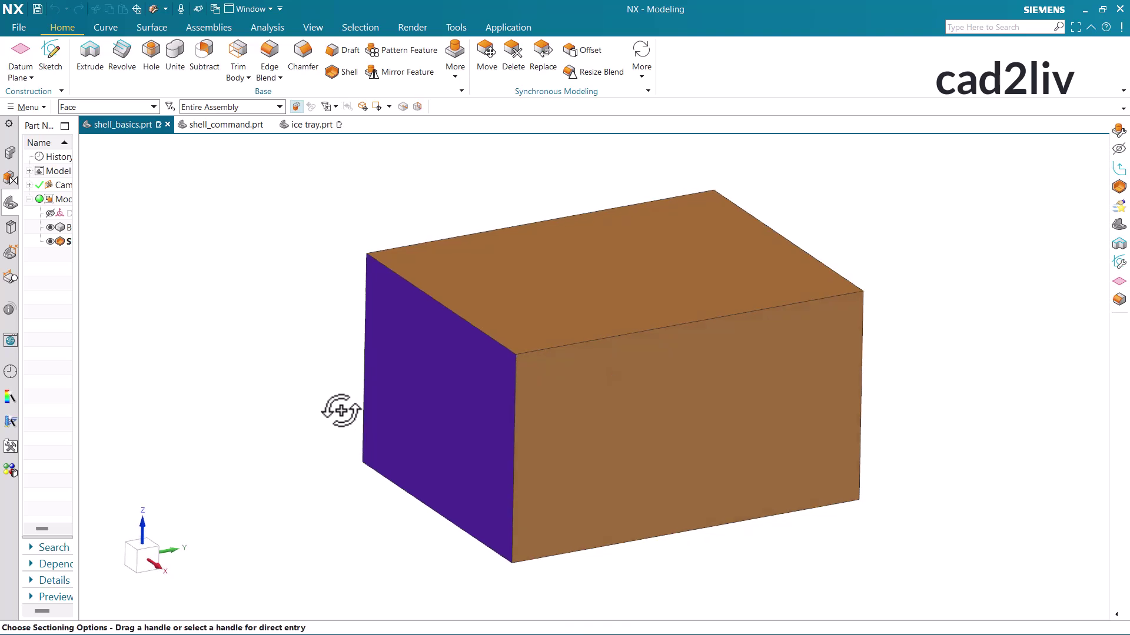
{"action": "left_click", "coordinate": [250, 548]}
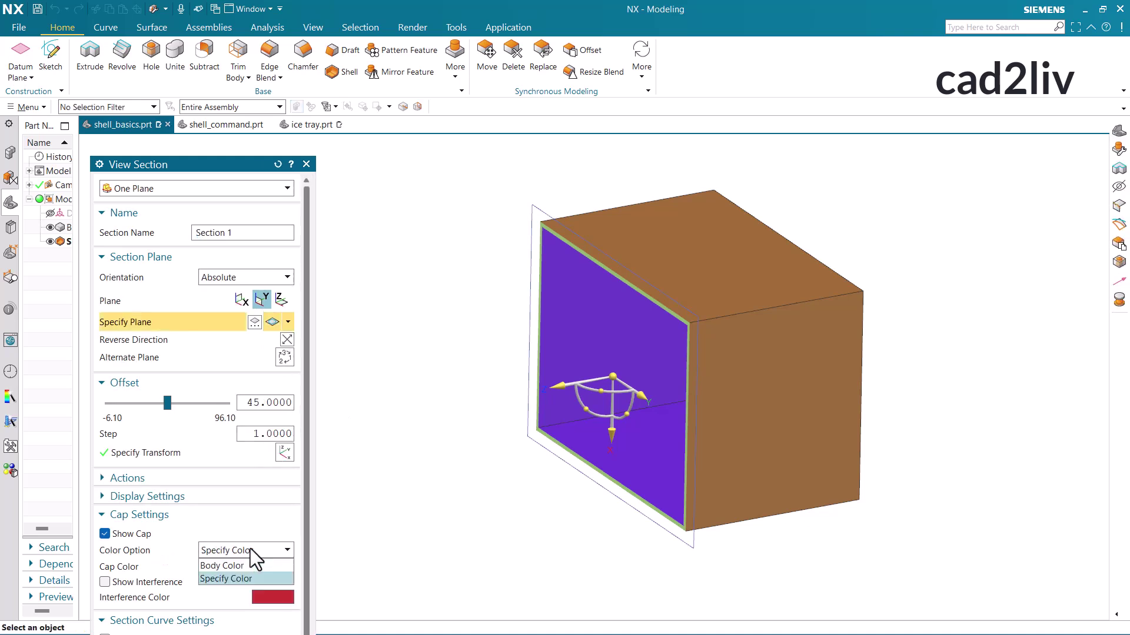
{"action": "left_click", "coordinate": [251, 564]}
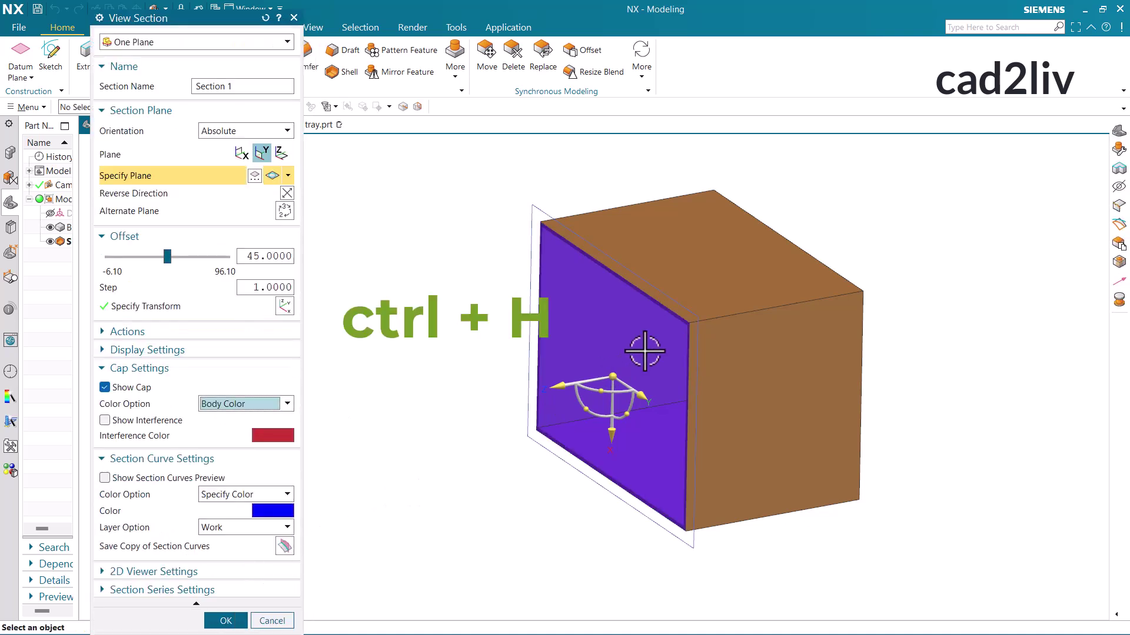
{"action": "left_click", "coordinate": [223, 620]}
{"action": "middle_click_drag", "start_coordinate": [613, 453], "coordinate": [662, 453]}
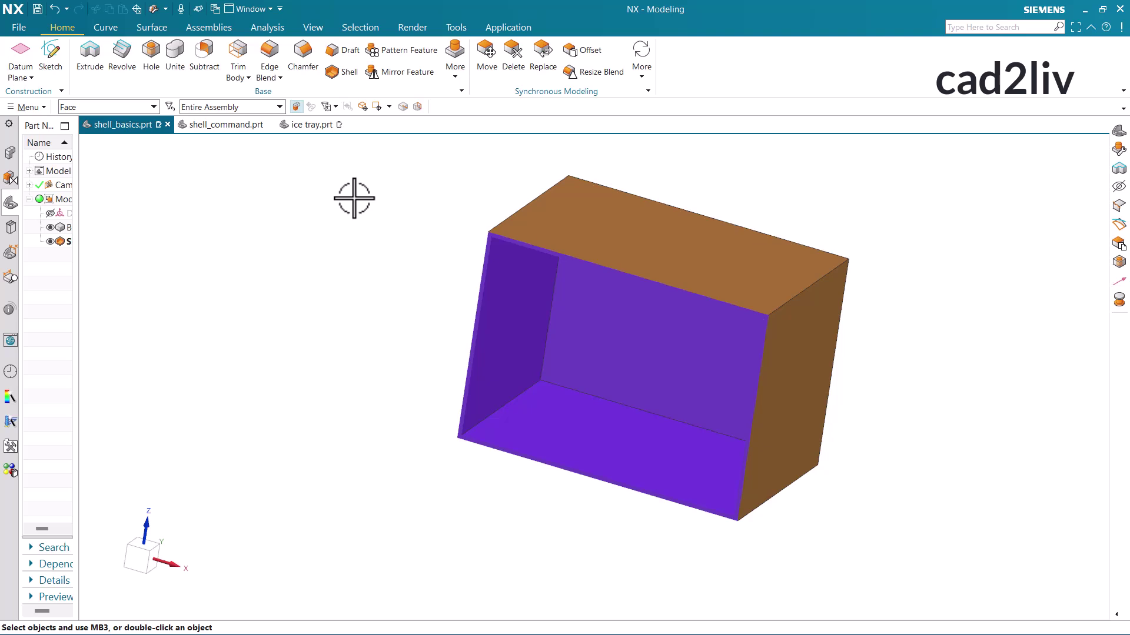
Turn off the section clipping to display the complete block.
{"action": "left_click", "coordinate": [310, 27]}
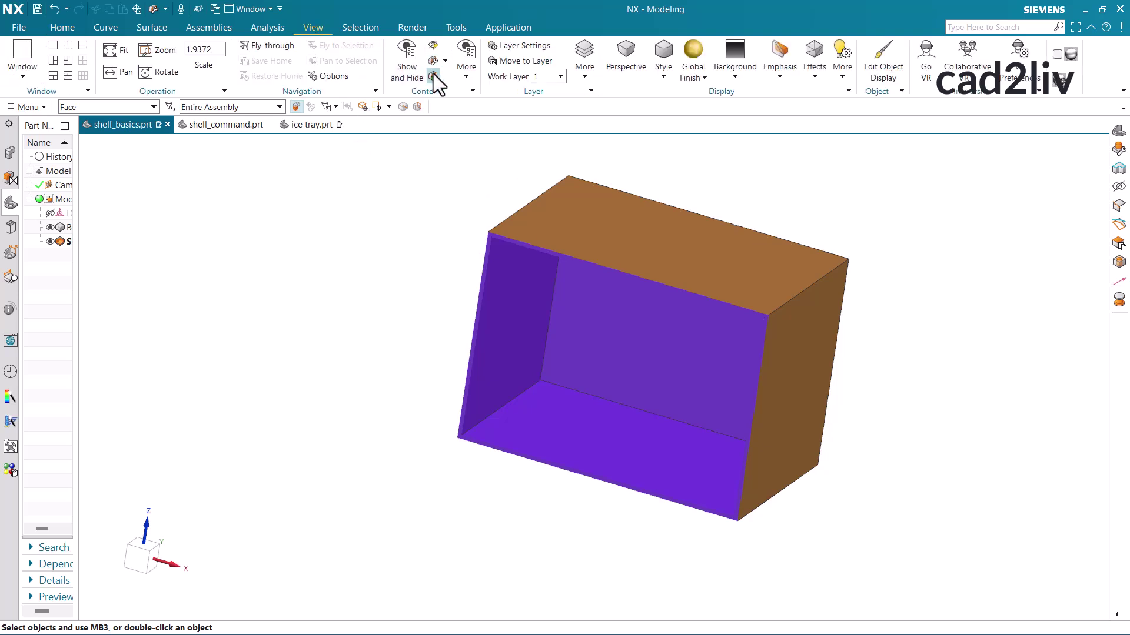
{"action": "left_click", "coordinate": [433, 73]}
{"action": "mouse_move", "coordinate": [620, 235]}
{"action": "middle_mouse_down"}
{"action": "mouse_move", "coordinate": [598, 224]}
{"action": "mouse_move", "coordinate": [613, 232]}
{"action": "middle_mouse_up"}
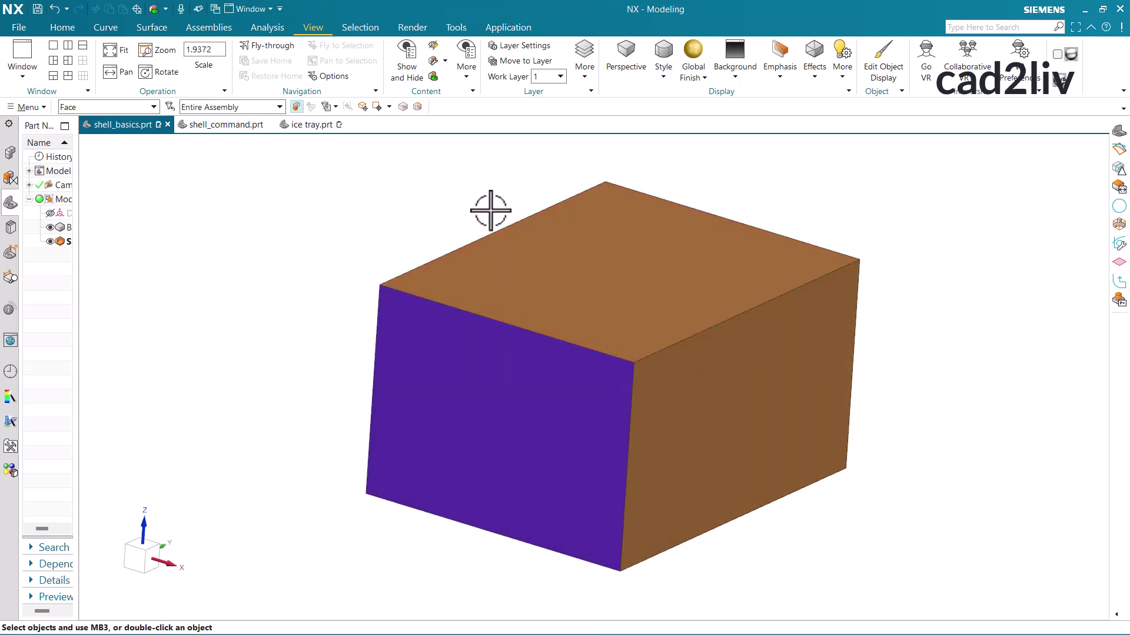
Switch to shell_command.prt and preview an Open shell that removes the cylinder's outer curved face.
{"action": "left_click", "coordinate": [238, 129]}
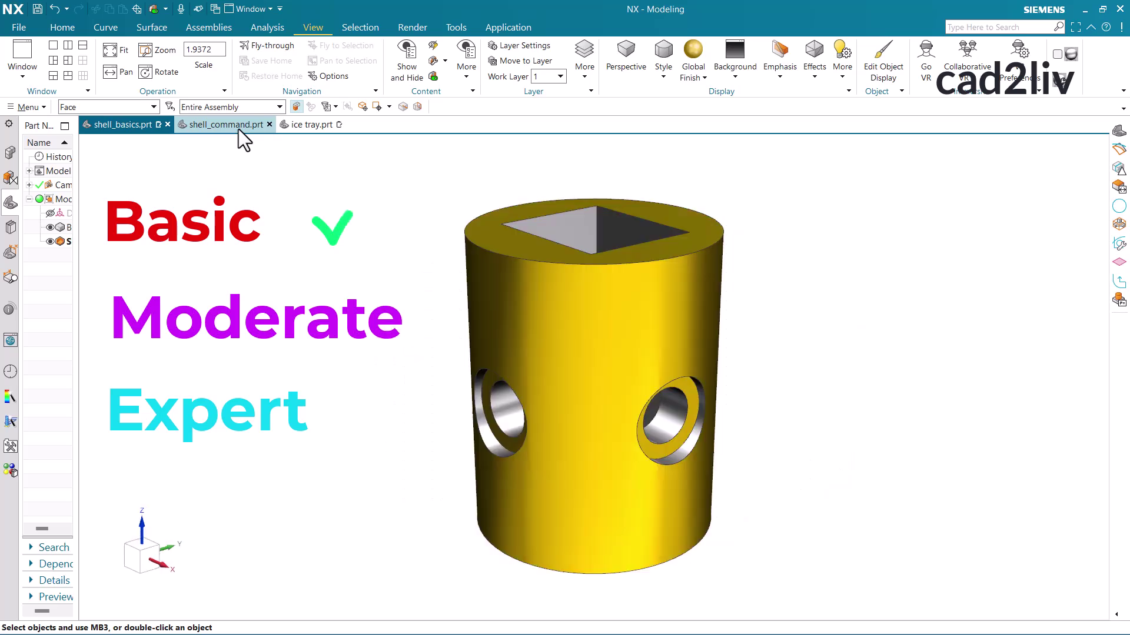
{"action": "middle_click_drag", "start_coordinate": [469, 283], "coordinate": [514, 201]}
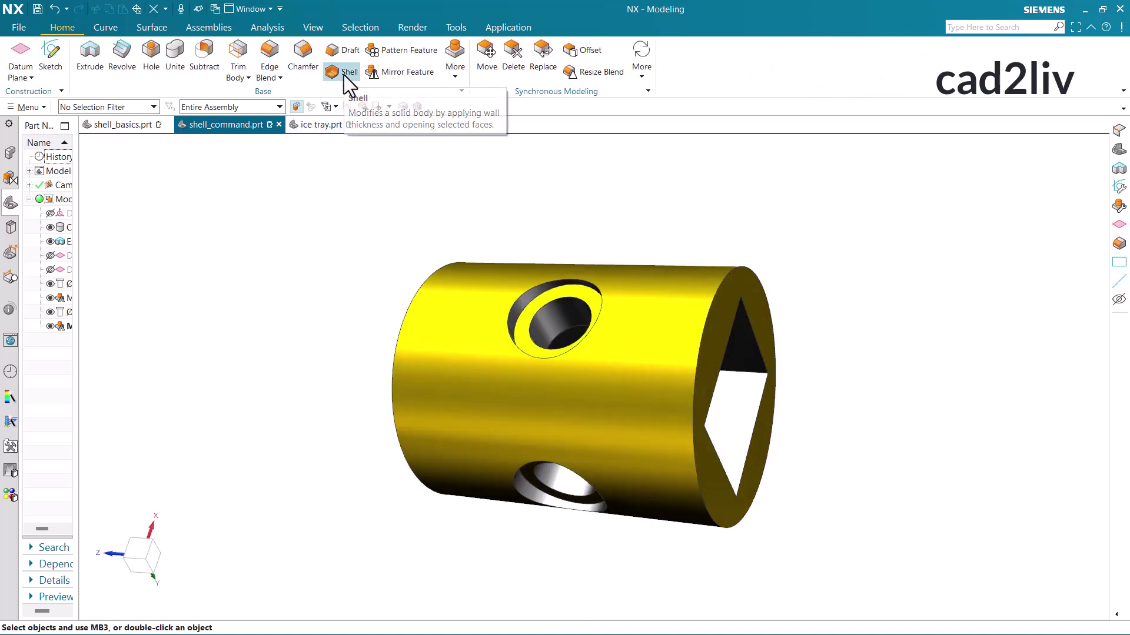
{"action": "left_click", "coordinate": [344, 75]}
{"action": "left_click_drag", "start_coordinate": [165, 23], "coordinate": [148, 127]}
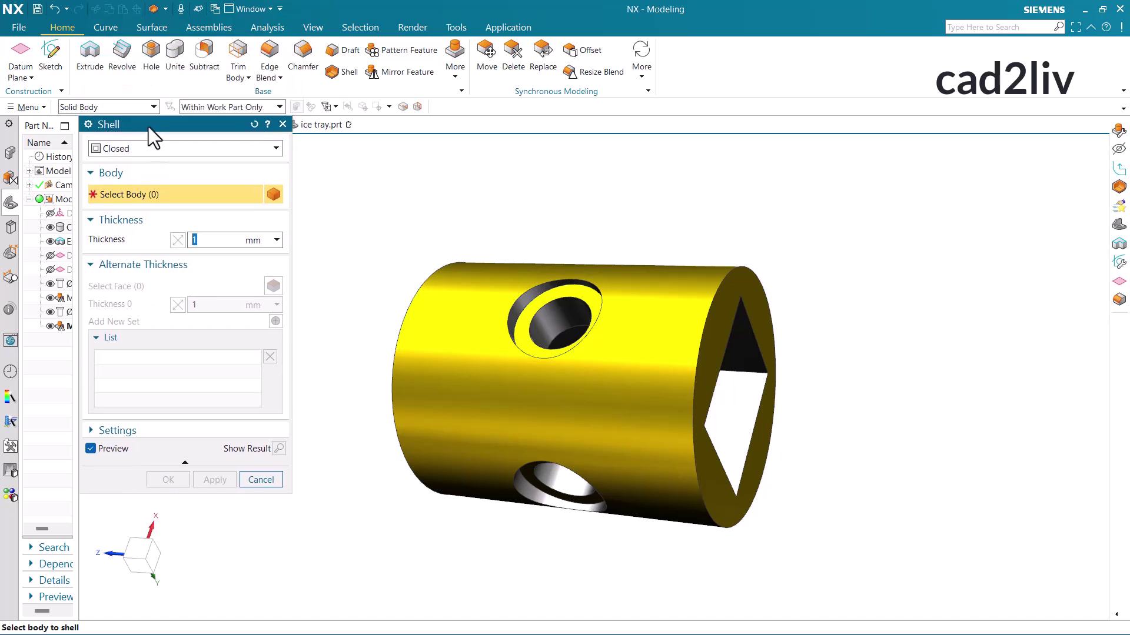
{"action": "left_click", "coordinate": [149, 153]}
{"action": "left_click", "coordinate": [149, 165]}
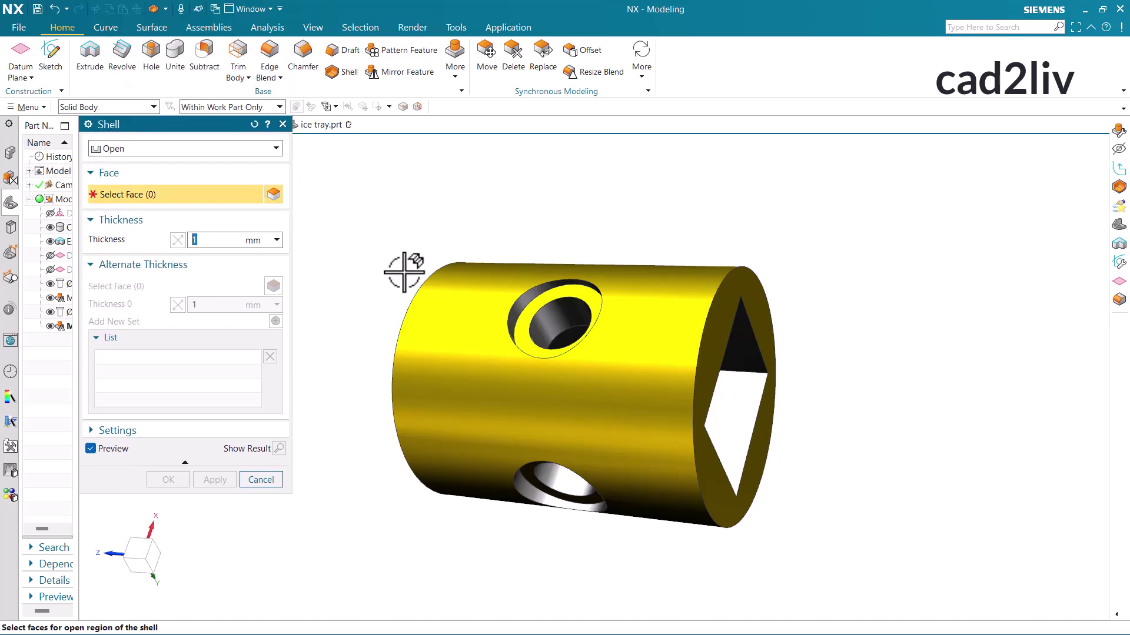
{"action": "left_click", "coordinate": [466, 321]}
{"action": "middle_click_drag", "start_coordinate": [458, 294], "coordinate": [444, 274]}
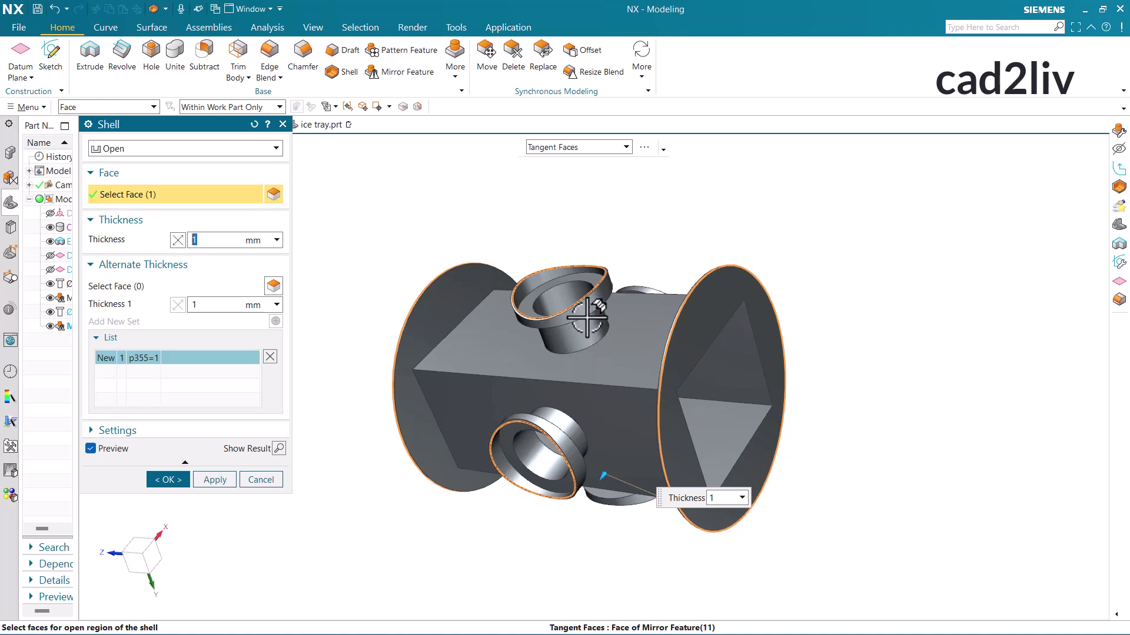
{"action": "scroll", "coordinate": [587, 318], "scroll_direction": "down", "scroll_amount": 2}
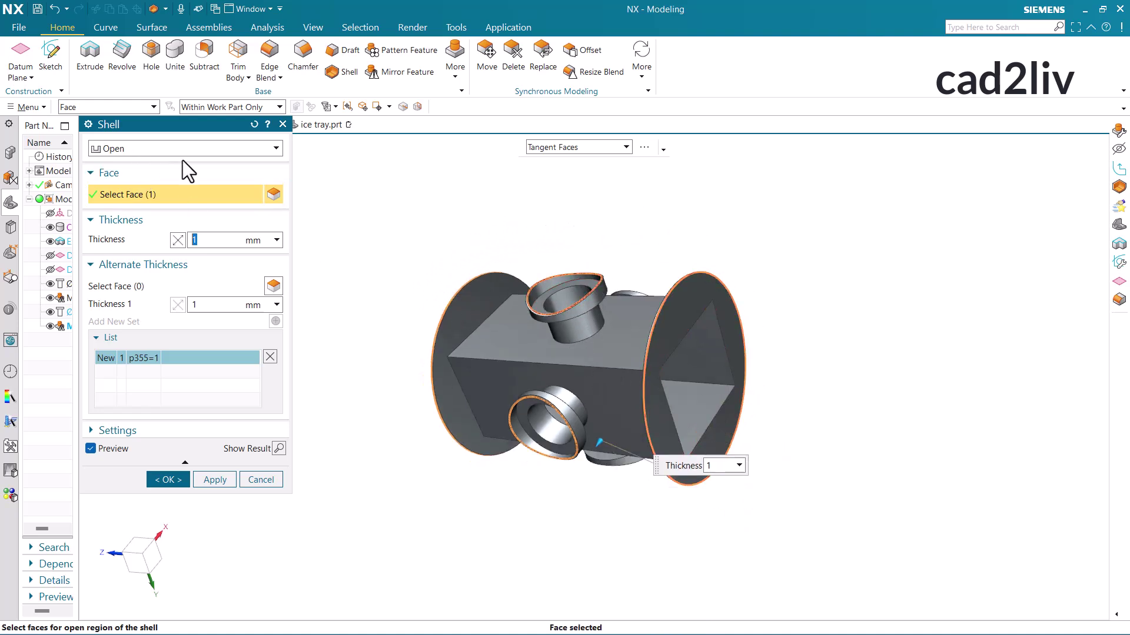
Set the Open shell's wall thickness to 2 mm and inspect the previewed walls around the square opening and hole collars.
{"action": "scroll", "coordinate": [548, 333], "scroll_direction": "up", "scroll_amount": 1}
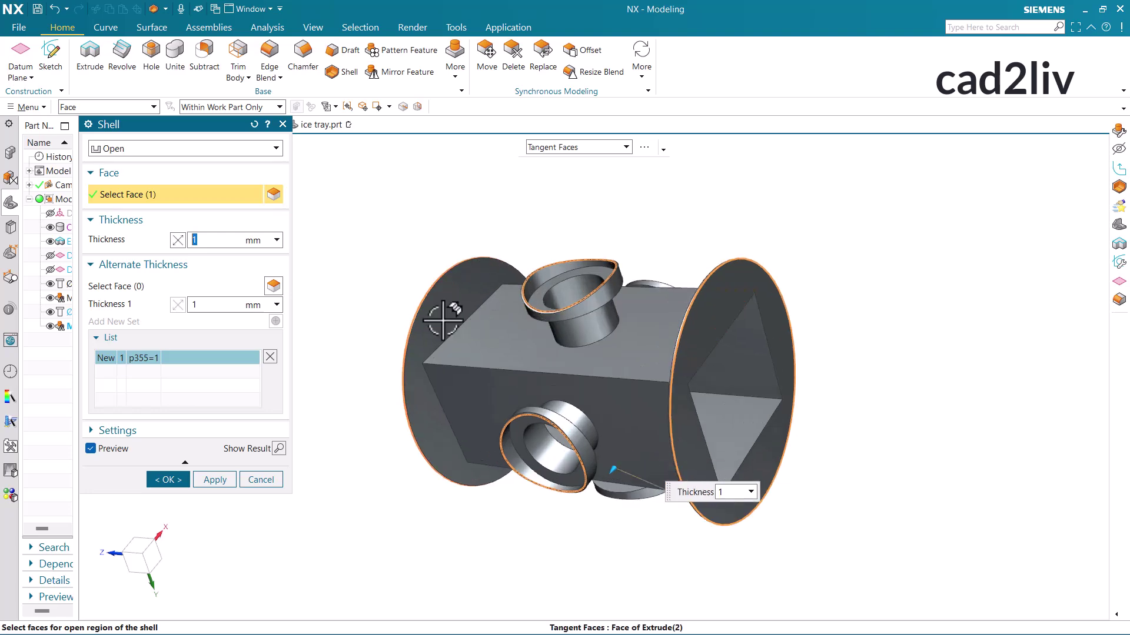
{"action": "scroll", "coordinate": [542, 462], "scroll_direction": "down", "scroll_amount": 3}
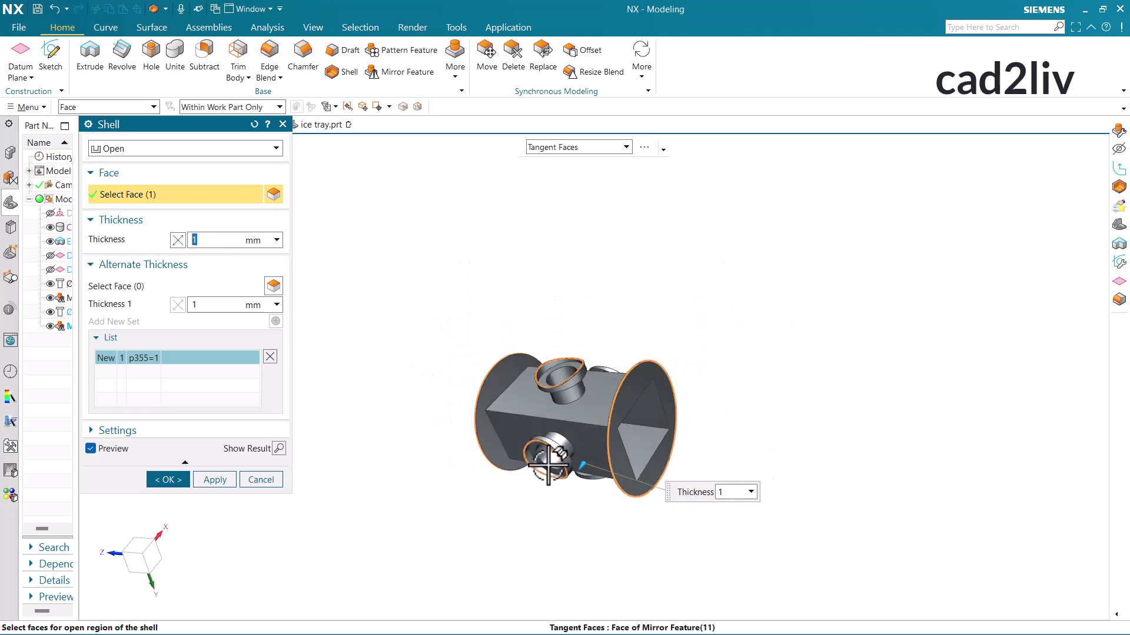
{"action": "scroll", "coordinate": [539, 470], "scroll_direction": "up", "scroll_amount": 8}
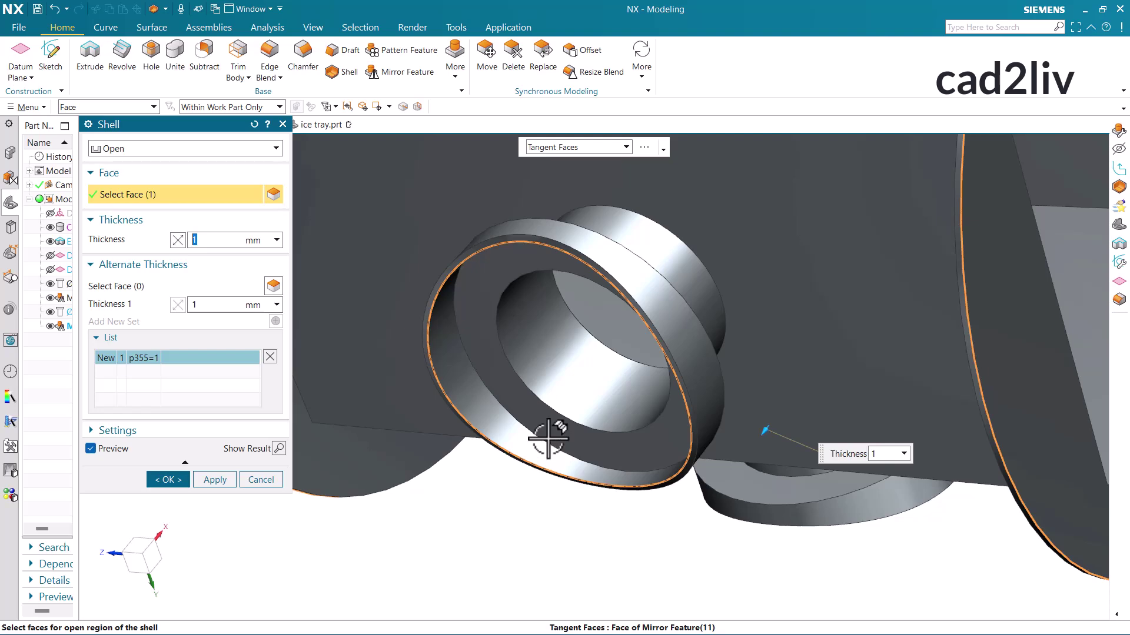
{"action": "middle_click_drag", "start_coordinate": [547, 438], "coordinate": [527, 411]}
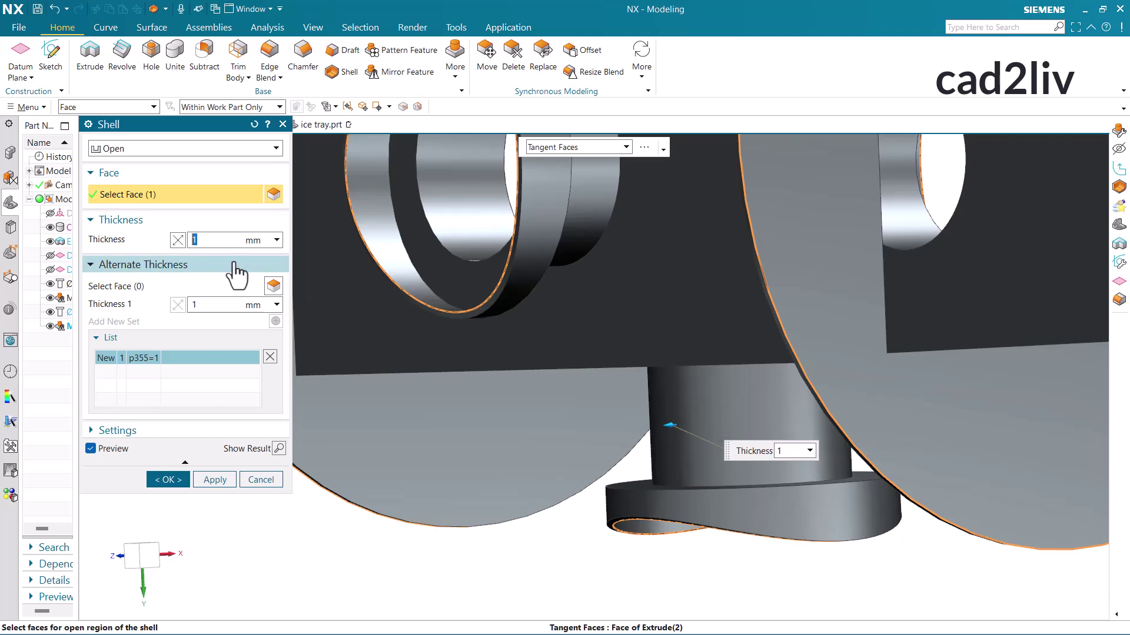
{"action": "key", "text": "Return"}
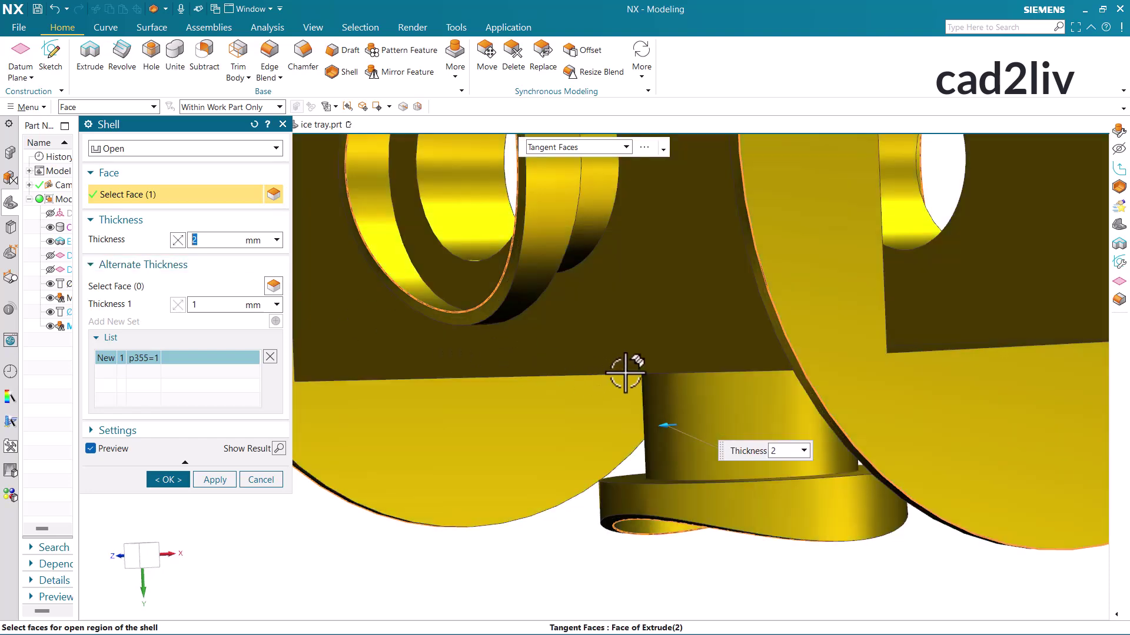
{"action": "scroll", "coordinate": [625, 373], "scroll_direction": "down", "scroll_amount": 5}
{"action": "middle_click_drag", "start_coordinate": [616, 277], "coordinate": [623, 307]}
{"action": "scroll", "coordinate": [608, 357], "scroll_direction": "down", "scroll_amount": 2}
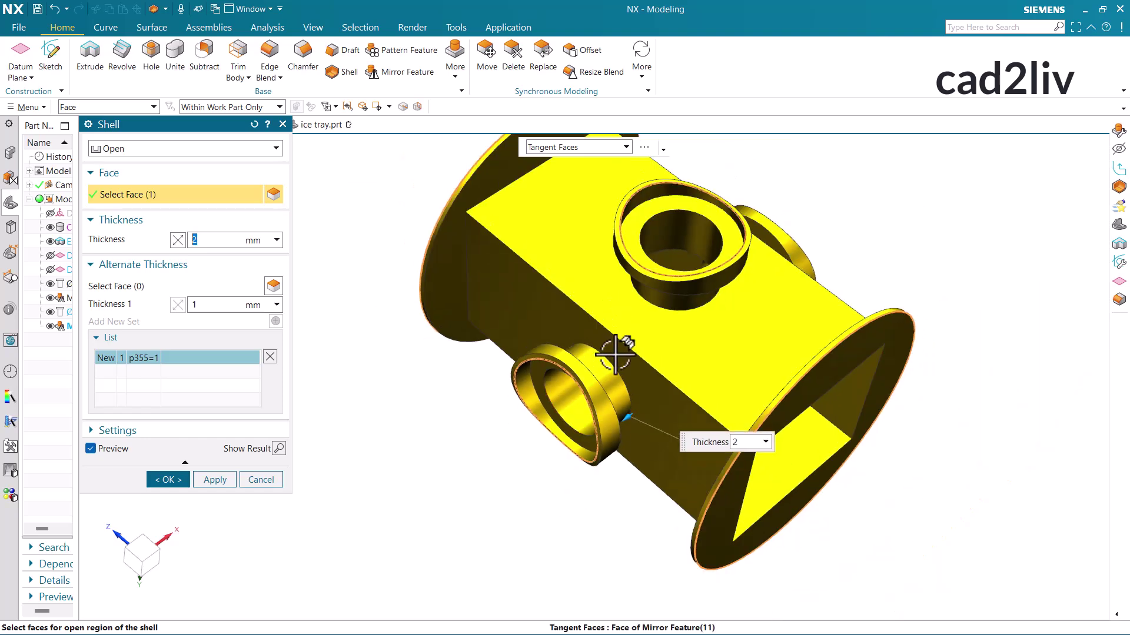
Give the counterbore's inner side face on the cylinder's upper hole an alternate thickness of 5 mm and inspect the thicker collar.
{"action": "scroll", "coordinate": [677, 207], "scroll_direction": "up", "scroll_amount": 3}
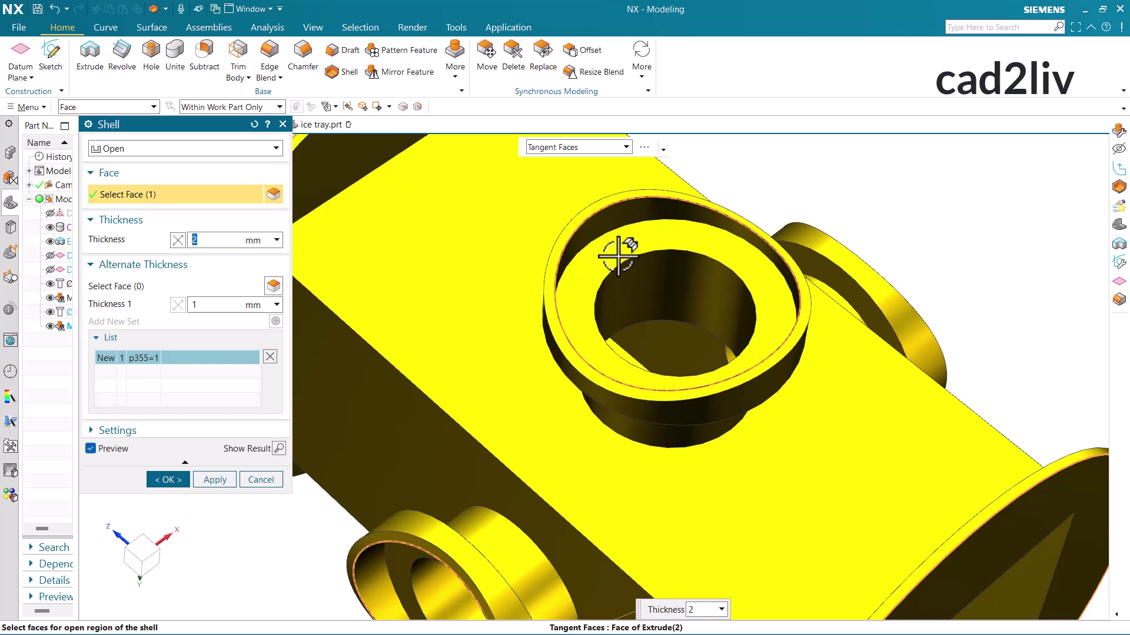
{"action": "scroll", "coordinate": [617, 256], "scroll_direction": "down", "scroll_amount": 2}
{"action": "scroll", "coordinate": [655, 251], "scroll_direction": "up", "scroll_amount": 3}
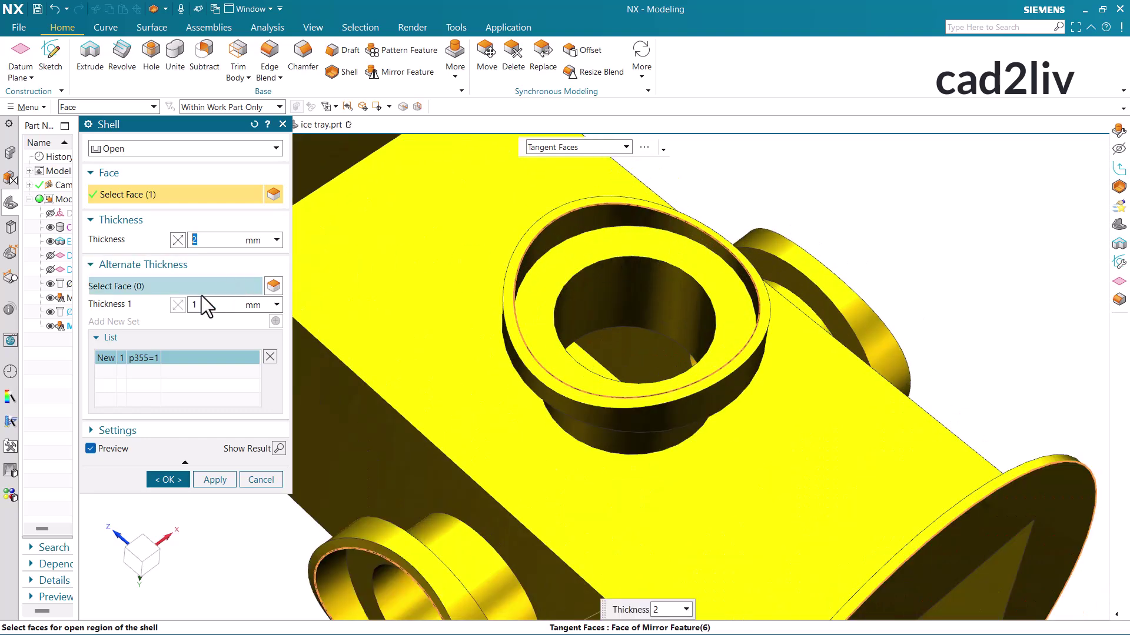
{"action": "left_click", "coordinate": [157, 281]}
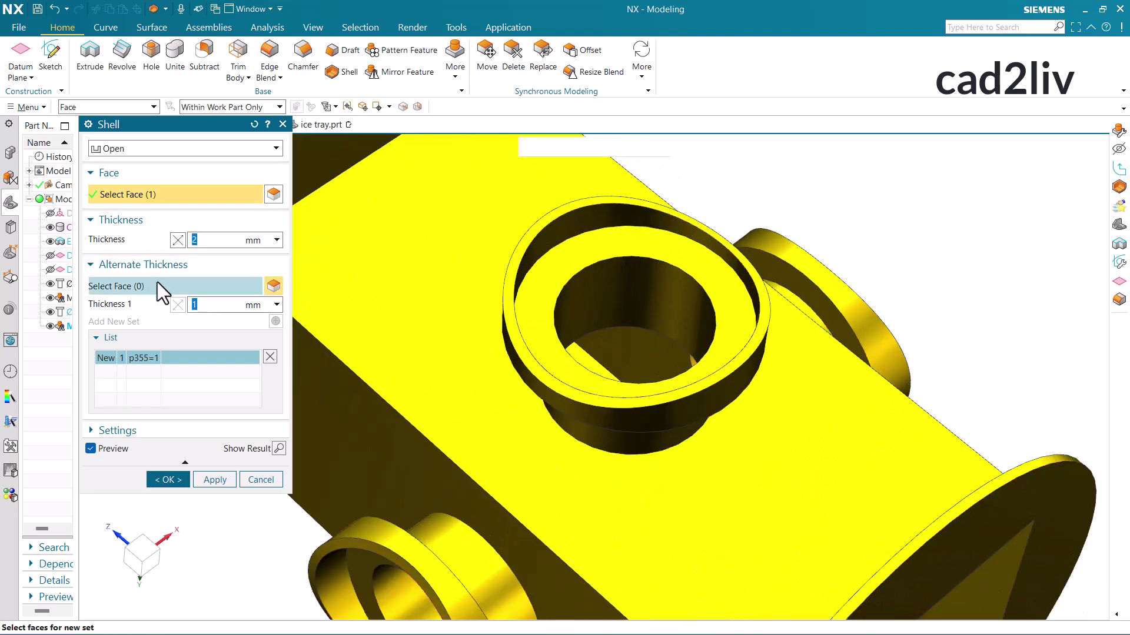
{"action": "left_click", "coordinate": [576, 225]}
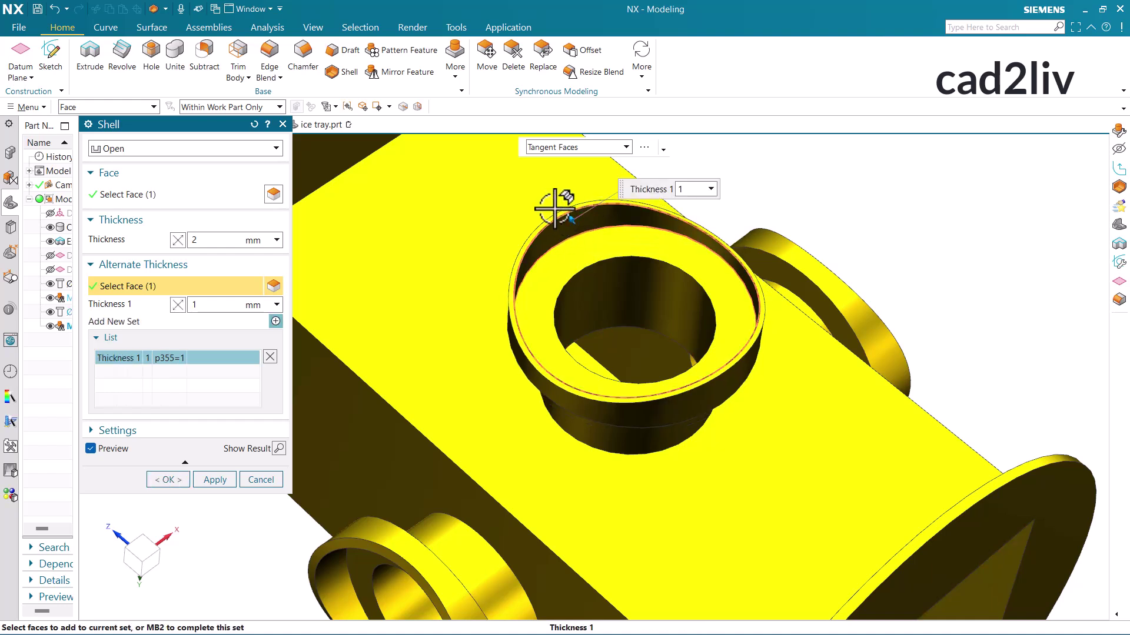
{"action": "type", "text": "5"}
{"action": "key", "text": "Return"}
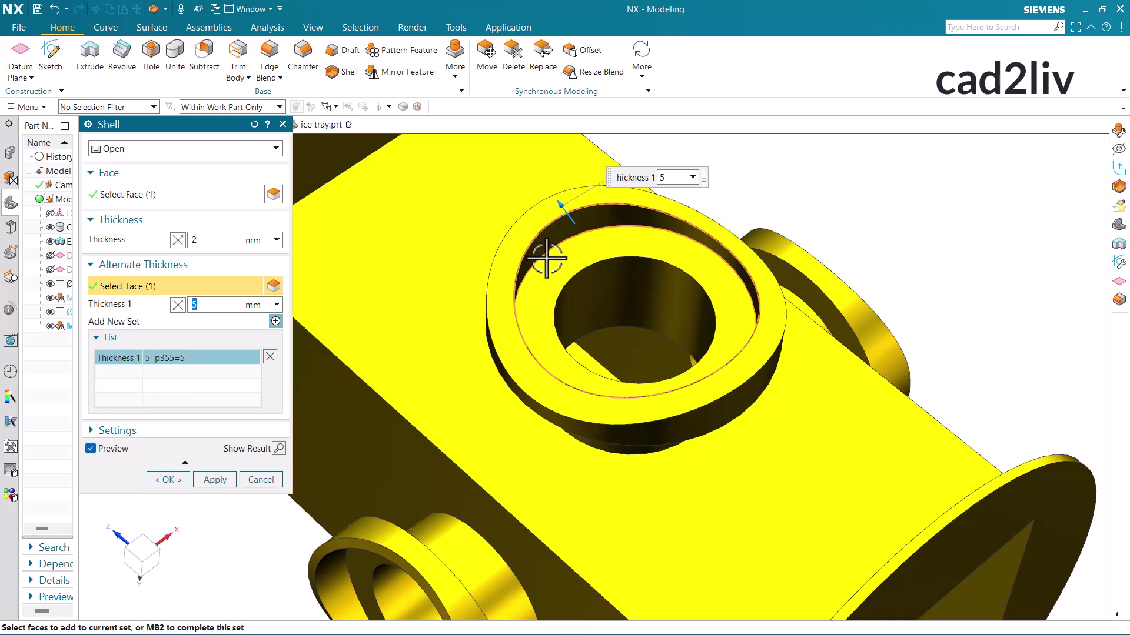
{"action": "middle_click_drag", "start_coordinate": [449, 313], "coordinate": [512, 271]}
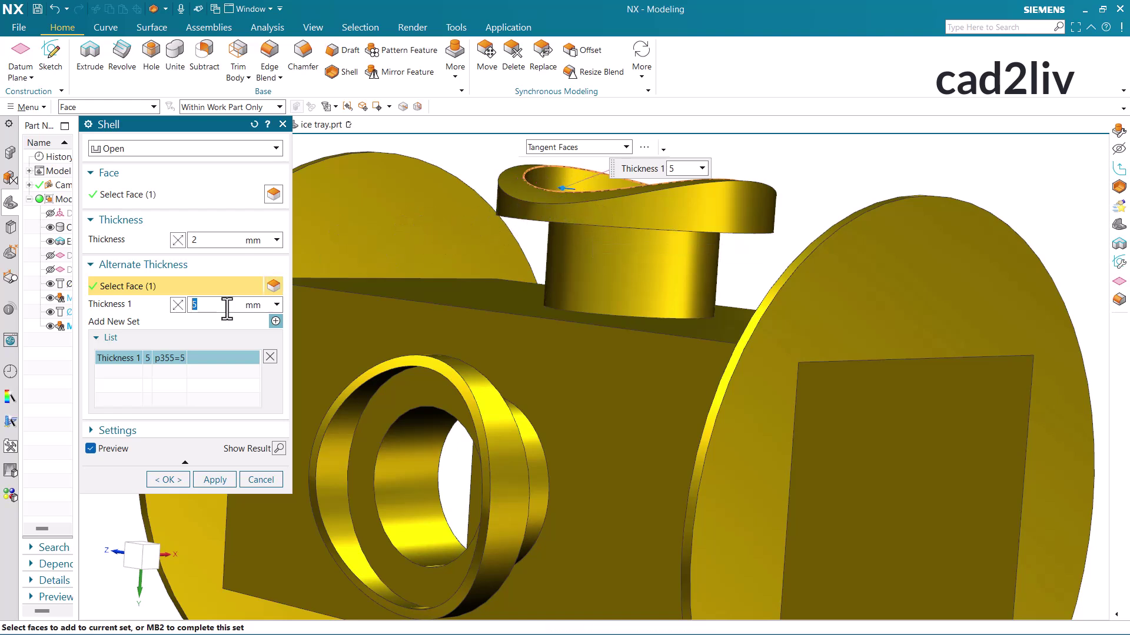
{"action": "middle_click_drag", "start_coordinate": [621, 324], "coordinate": [646, 304]}
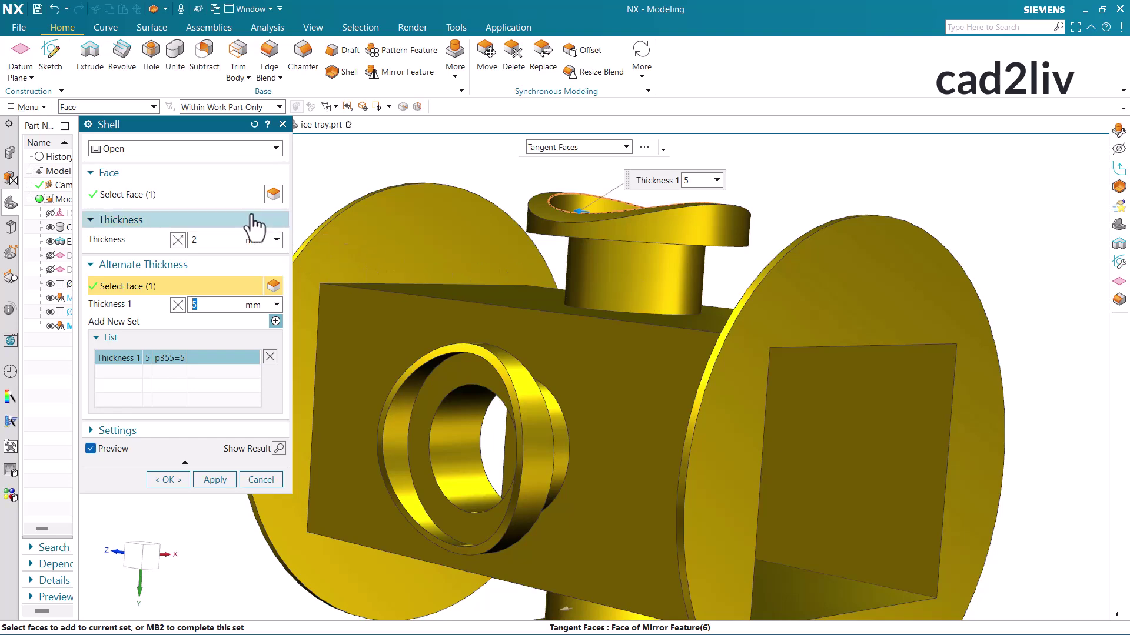
Reset the Shell settings and create a Closed shell of the whole cylinder with 1 mm wall thickness.
{"action": "left_click", "coordinate": [254, 124]}
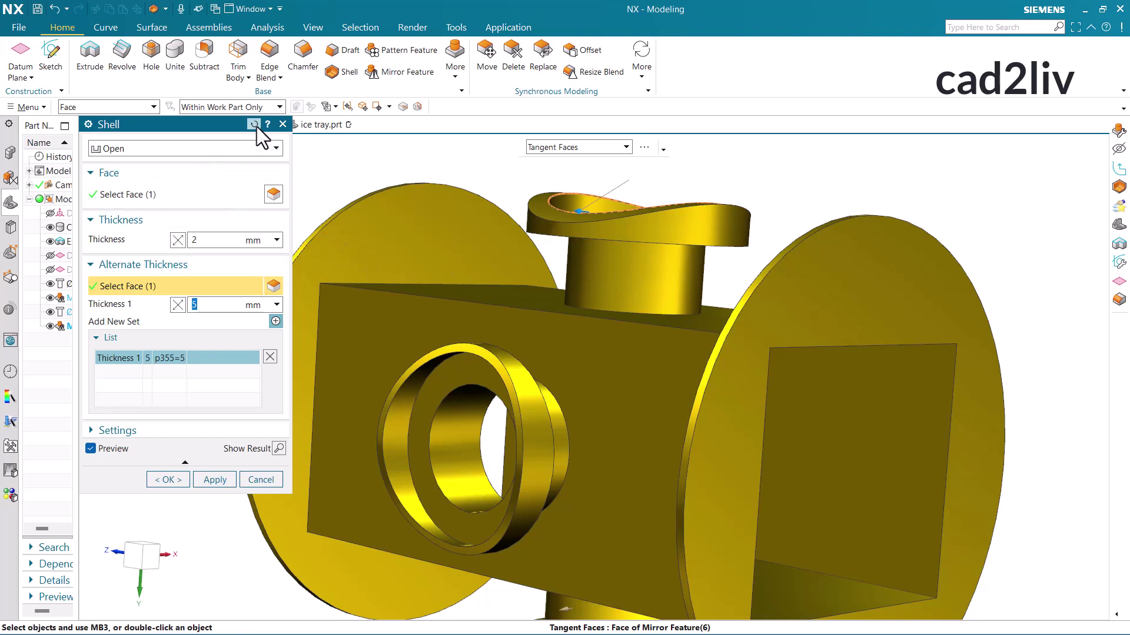
{"action": "scroll", "coordinate": [632, 294], "scroll_direction": "down", "scroll_amount": 4}
{"action": "scroll", "coordinate": [632, 294], "scroll_direction": "up", "scroll_amount": 4}
{"action": "left_click", "coordinate": [177, 148]}
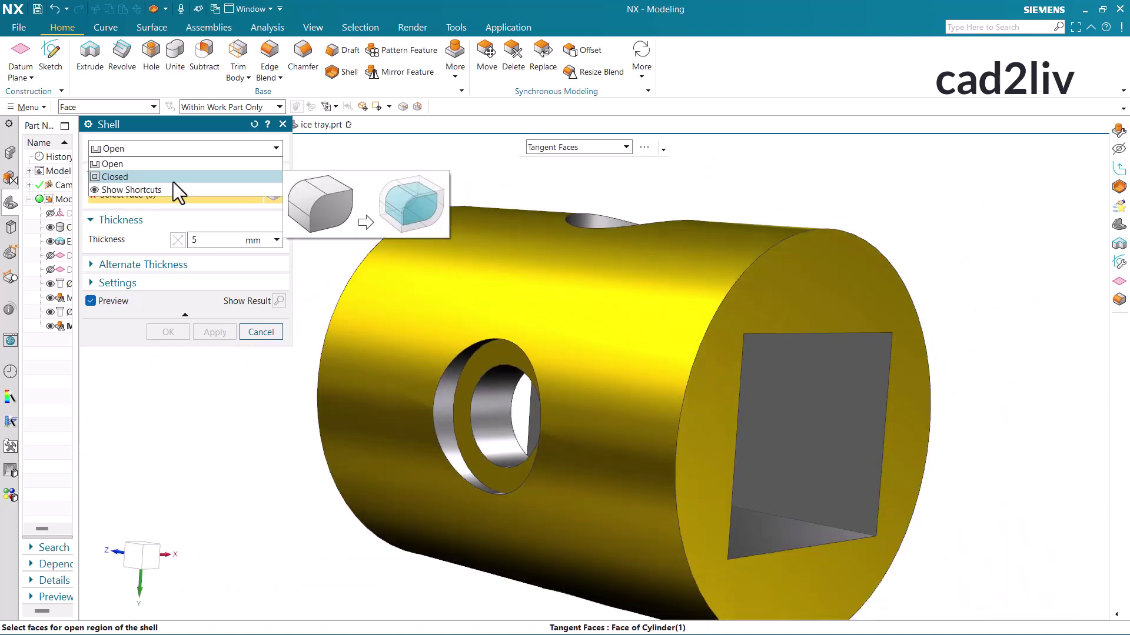
{"action": "left_click", "coordinate": [173, 177]}
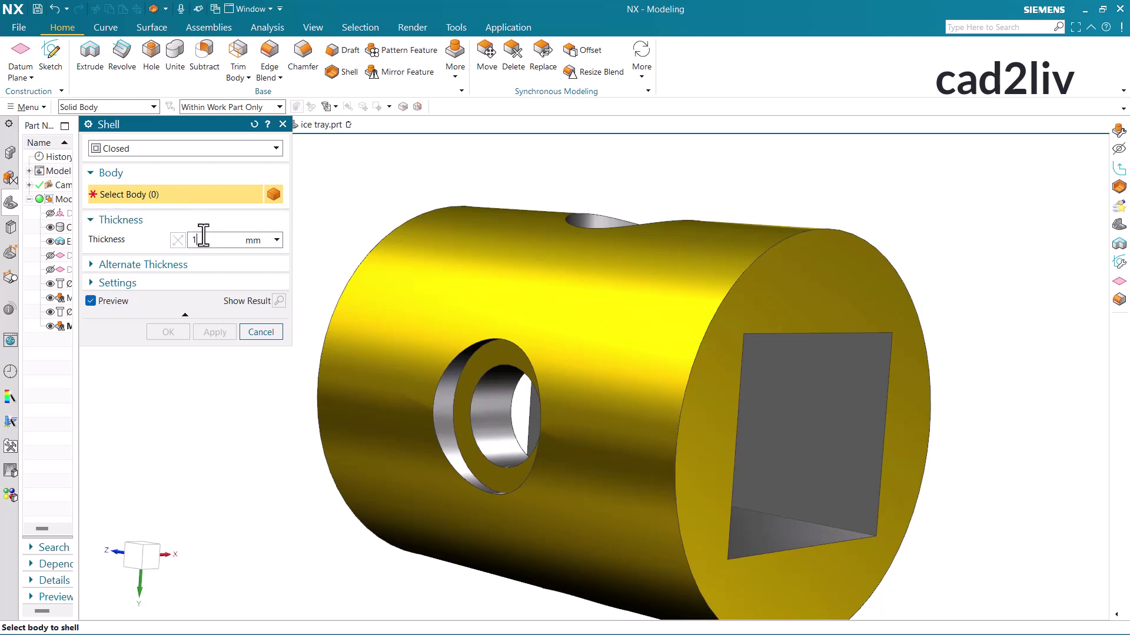
{"action": "left_click", "coordinate": [429, 240]}
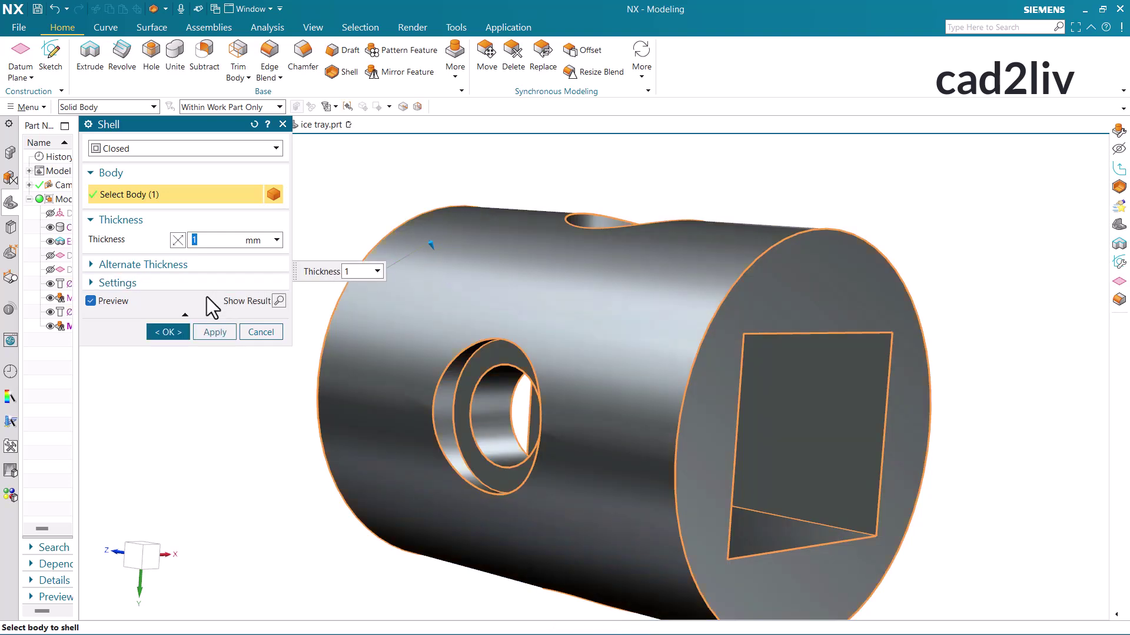
{"action": "left_click", "coordinate": [168, 332]}
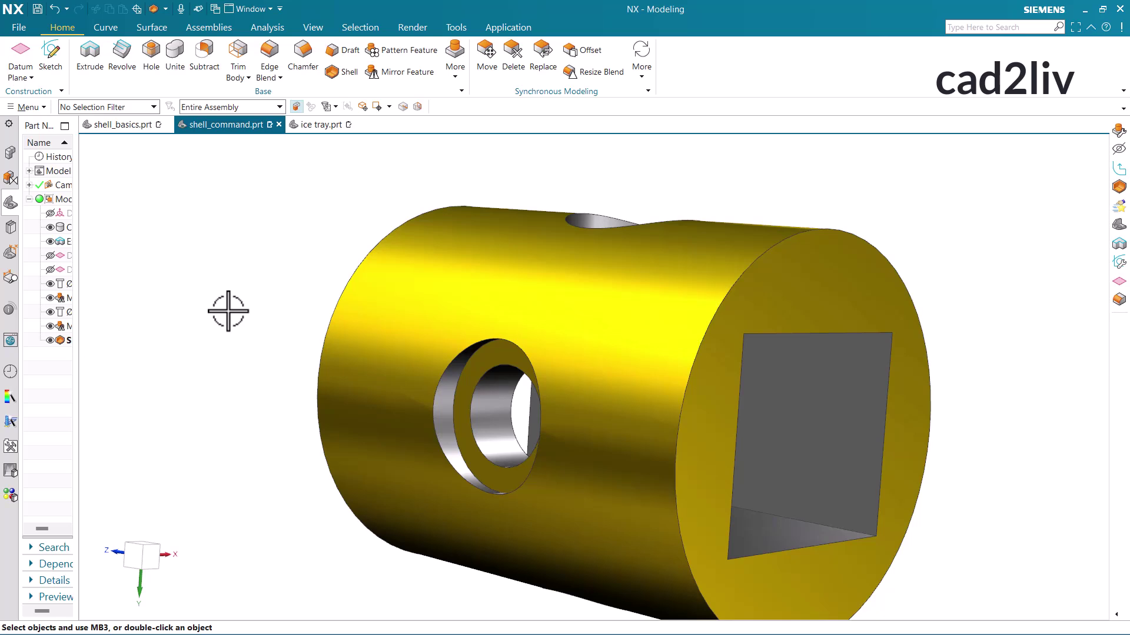
Section the shelled cylinder along the Y plane to inspect its hollow walls, moving the section plane to an offset of about -65.
{"action": "key", "text": "ctrl+h"}
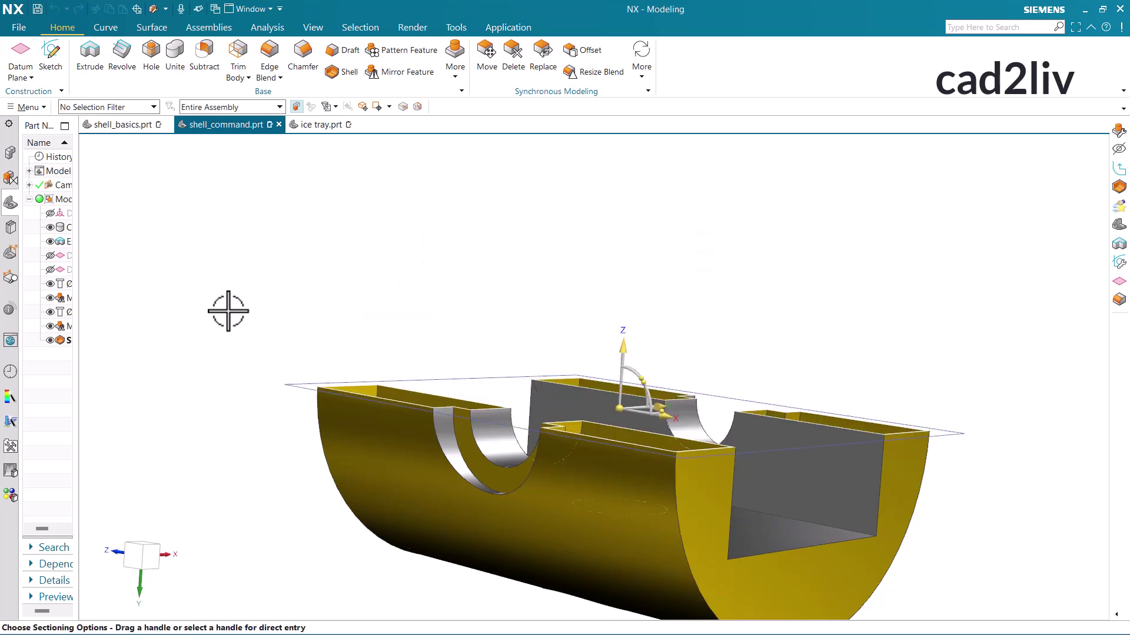
{"action": "middle_click_drag", "start_coordinate": [475, 389], "coordinate": [509, 475]}
{"action": "left_click_drag", "start_coordinate": [615, 360], "coordinate": [529, 207]}
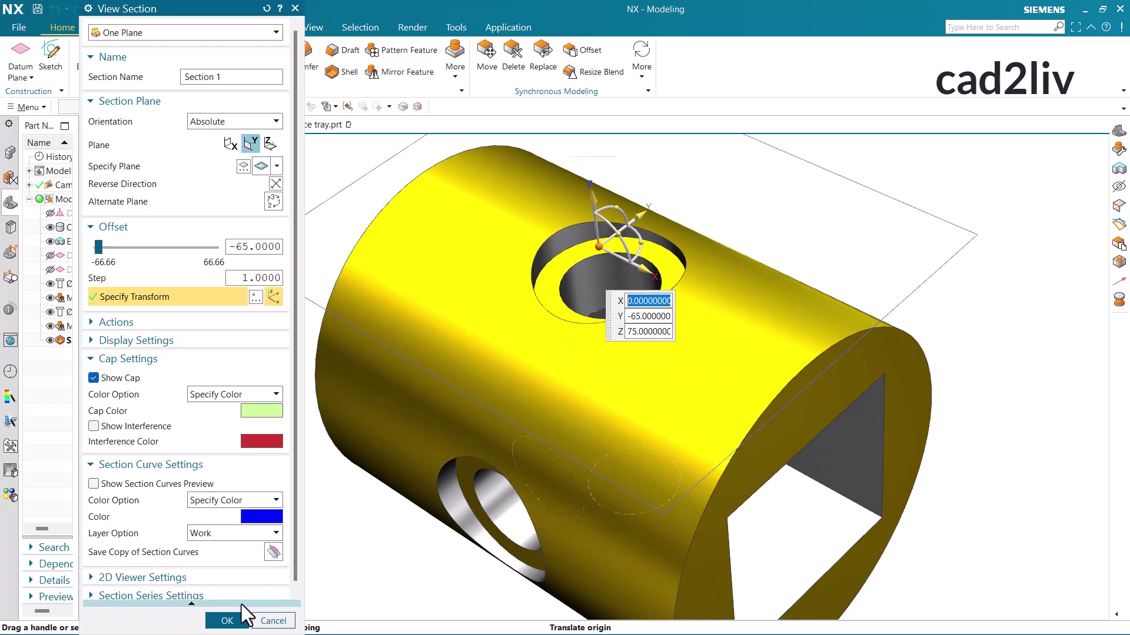
{"action": "left_click", "coordinate": [228, 620]}
Make Mirror Feature (11) the current feature and move a section plane through the cylinder to inspect it without the shell.
{"action": "left_click_drag", "start_coordinate": [77, 334], "coordinate": [230, 342]}
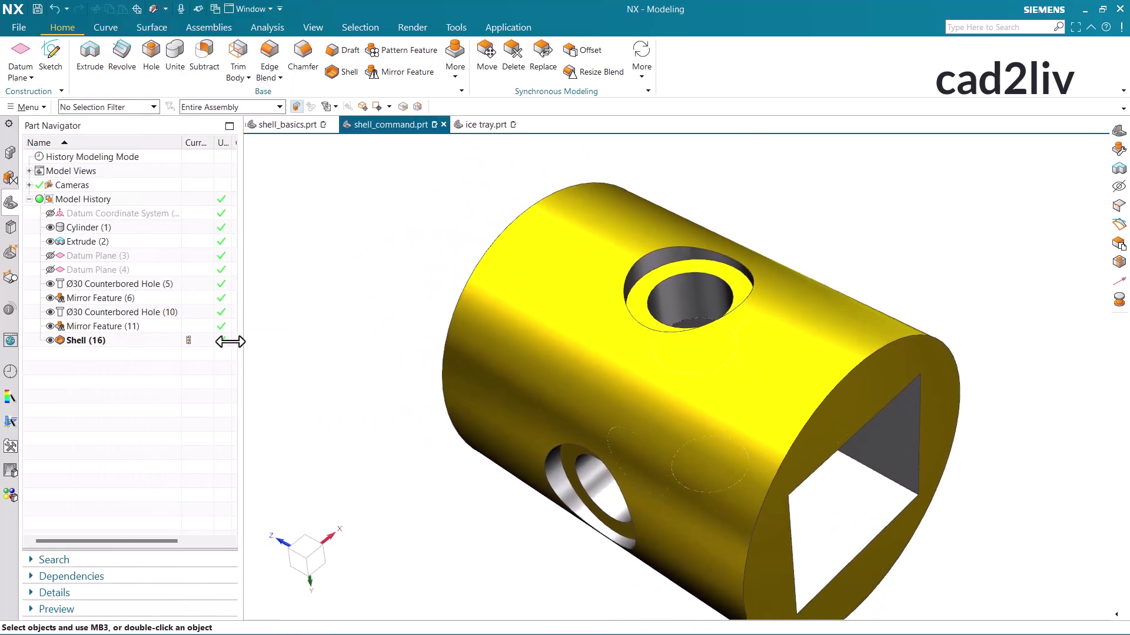
{"action": "left_click", "coordinate": [196, 328]}
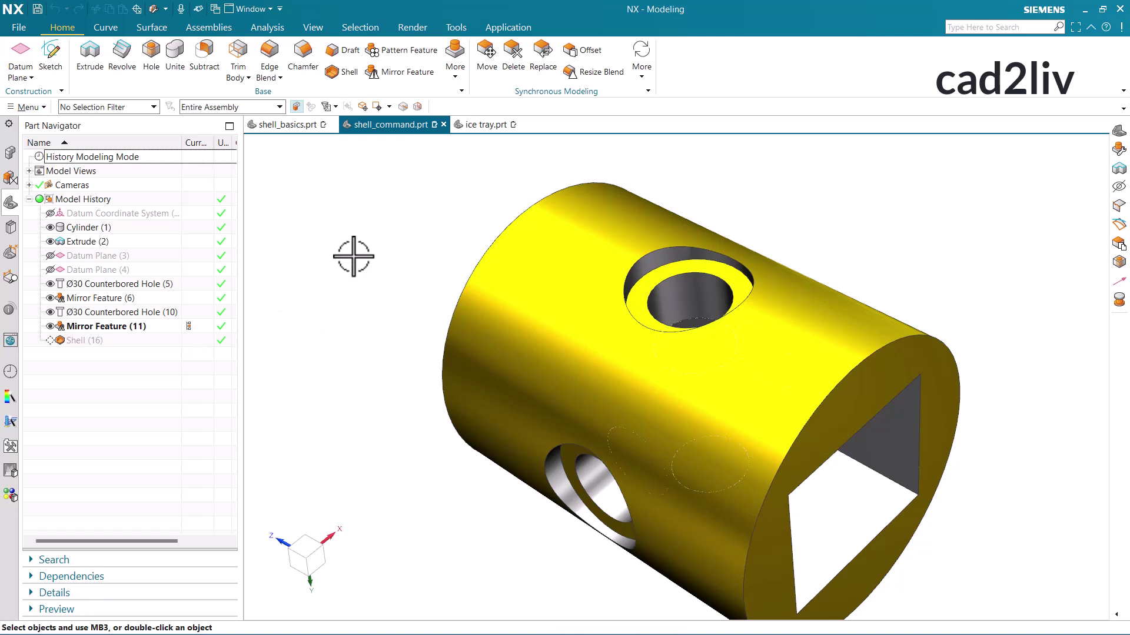
{"action": "key", "text": "ctrl+h"}
{"action": "left_click_drag", "start_coordinate": [677, 213], "coordinate": [550, 307]}
{"action": "left_click", "coordinate": [227, 620]}
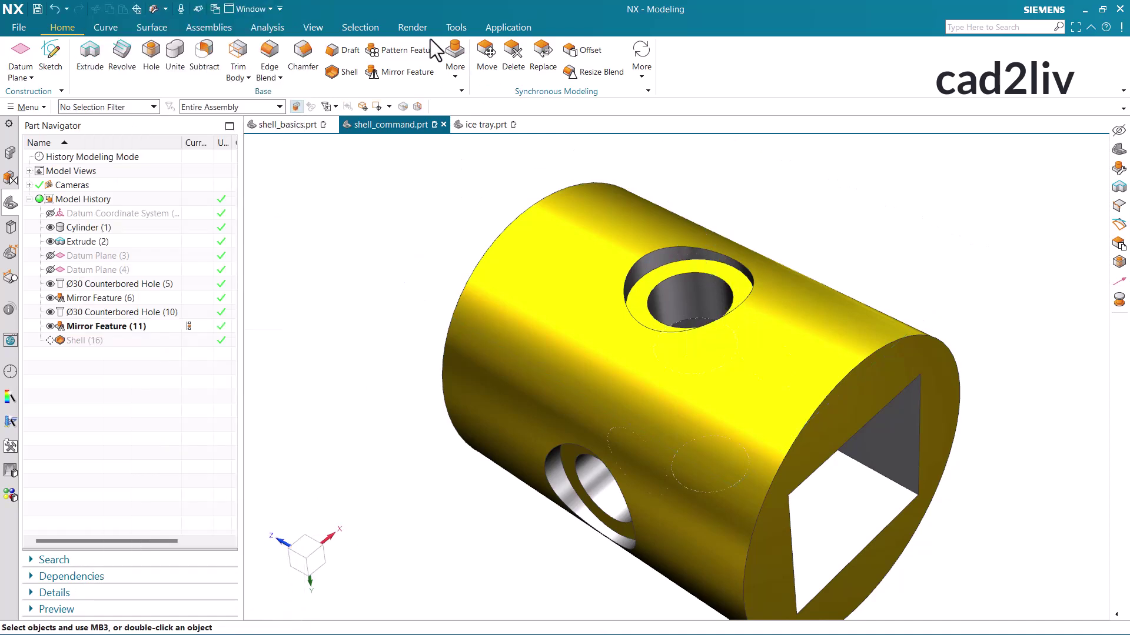
Try other background options for the view, and turn off the perspective and True Shading display.
{"action": "left_click", "coordinate": [312, 30]}
{"action": "left_click", "coordinate": [634, 70]}
{"action": "left_click", "coordinate": [640, 118]}
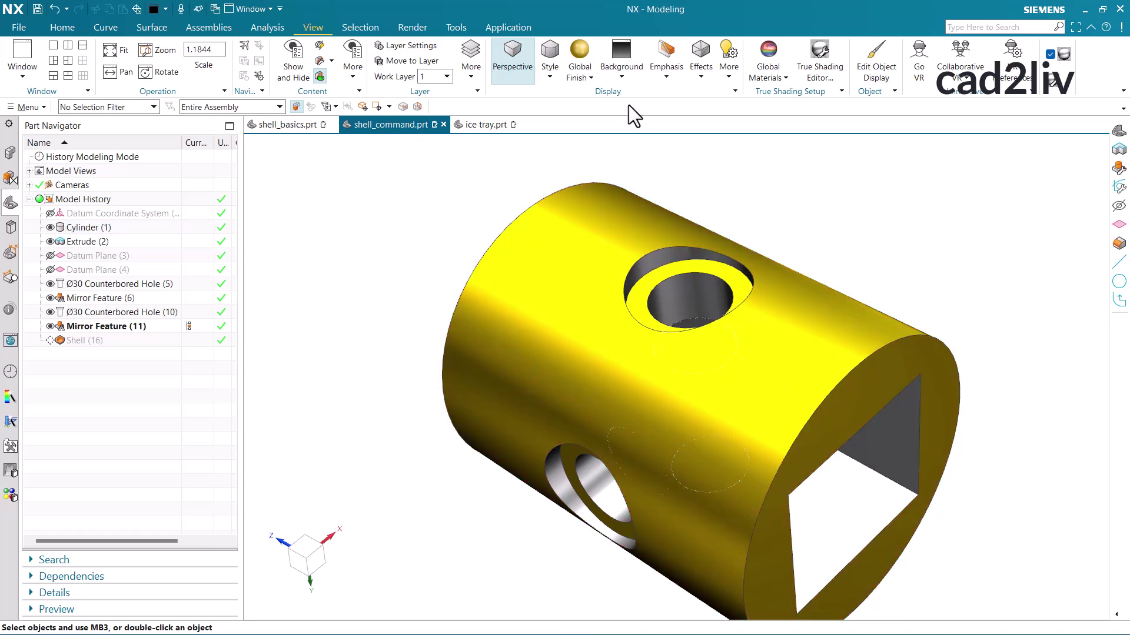
{"action": "left_click", "coordinate": [626, 73]}
{"action": "left_click", "coordinate": [648, 140]}
{"action": "left_click", "coordinate": [515, 61]}
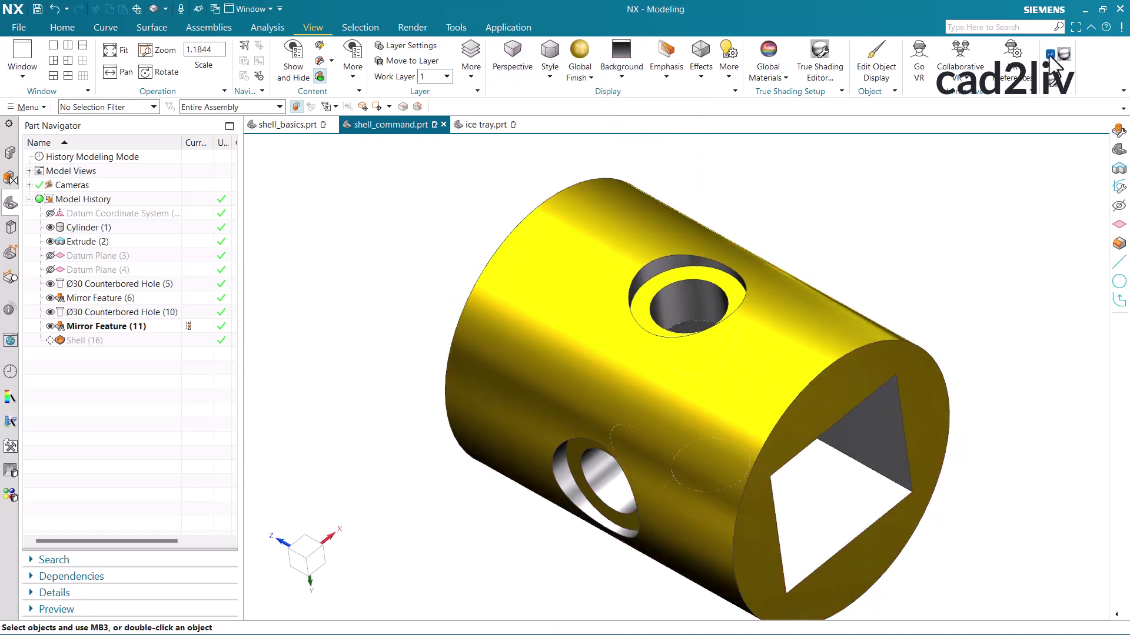
{"action": "scroll", "coordinate": [641, 253], "scroll_direction": "down", "scroll_amount": 1}
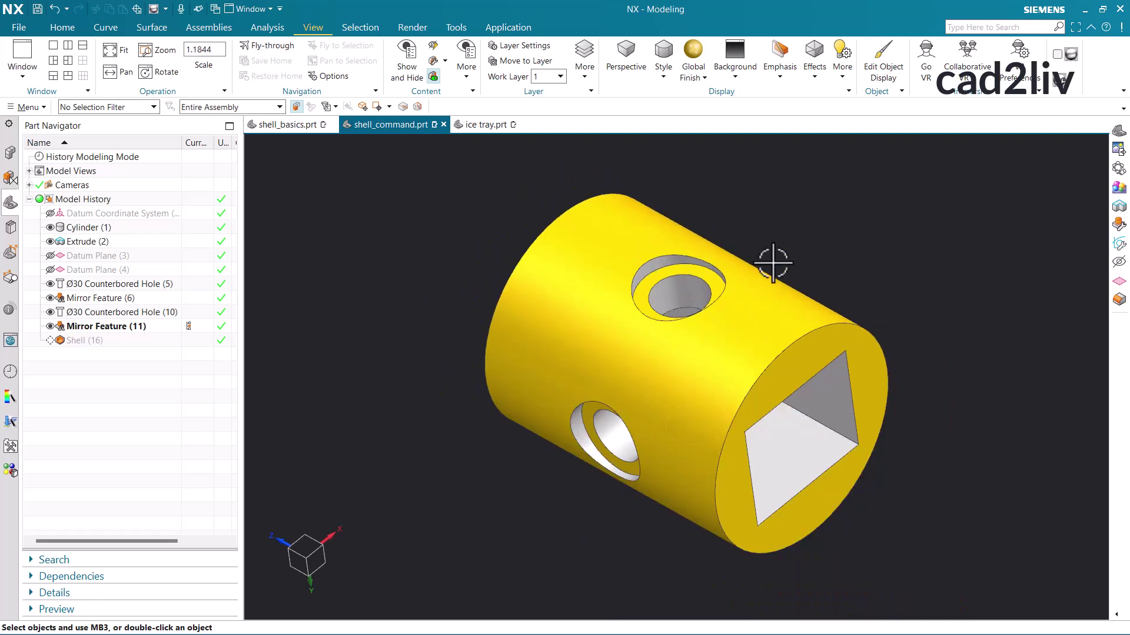
{"action": "scroll", "coordinate": [772, 263], "scroll_direction": "up", "scroll_amount": 1}
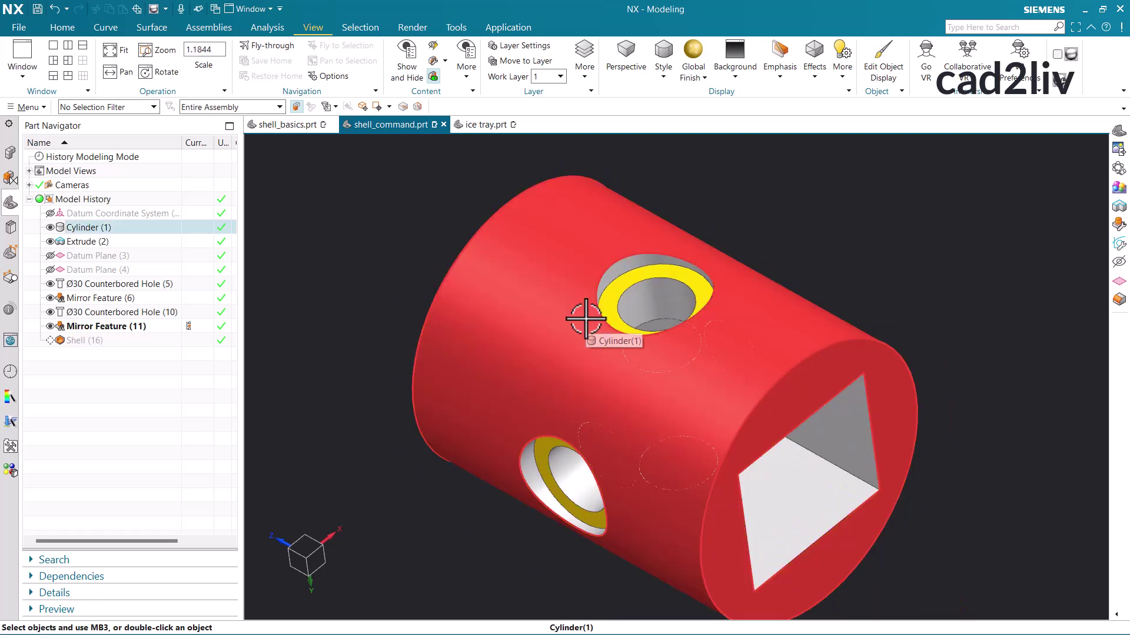
Section the unshelled cylinder once more without keeping the section, and make Shell (16) the current feature again.
{"action": "key", "text": "ctrl+h"}
{"action": "left_click_drag", "start_coordinate": [642, 232], "coordinate": [615, 231]}
{"action": "left_click", "coordinate": [274, 621]}
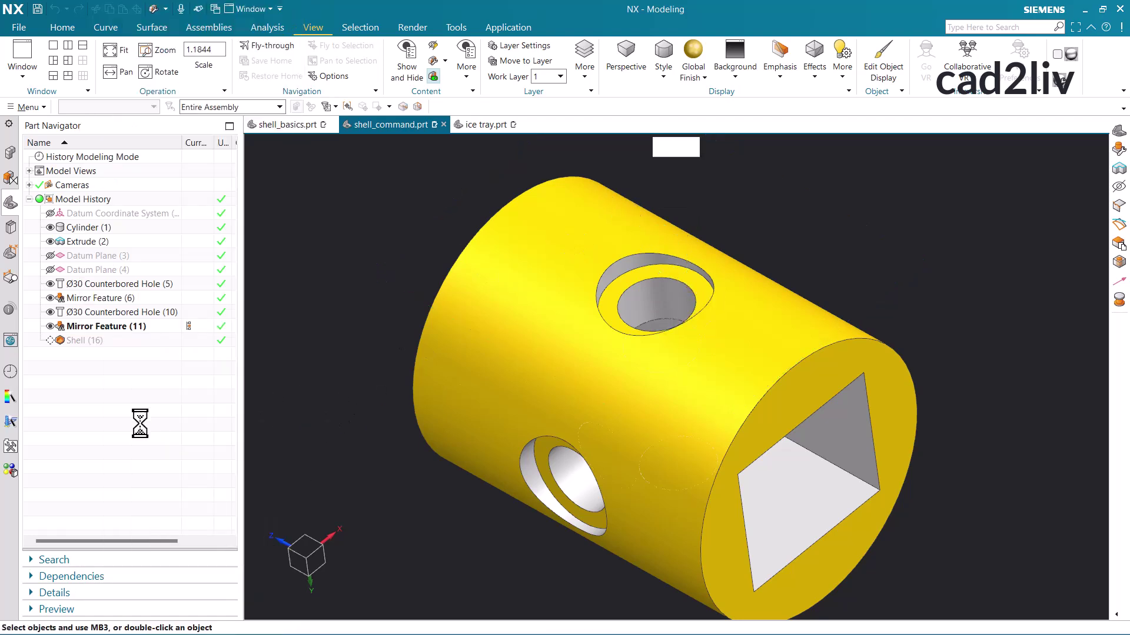
{"action": "double_click", "coordinate": [193, 342]}
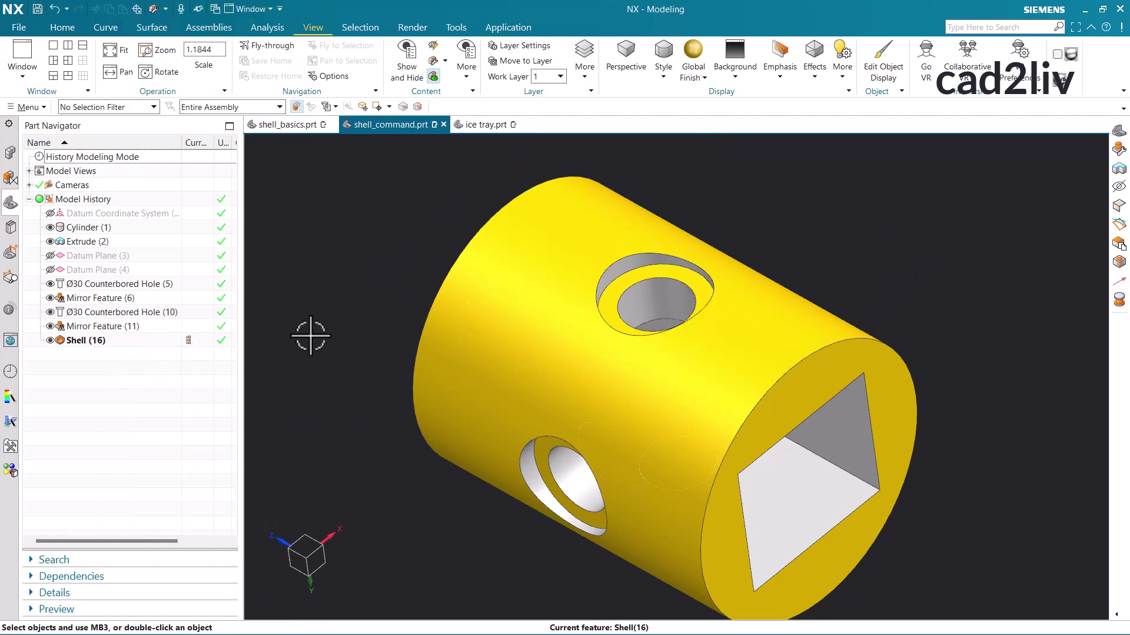
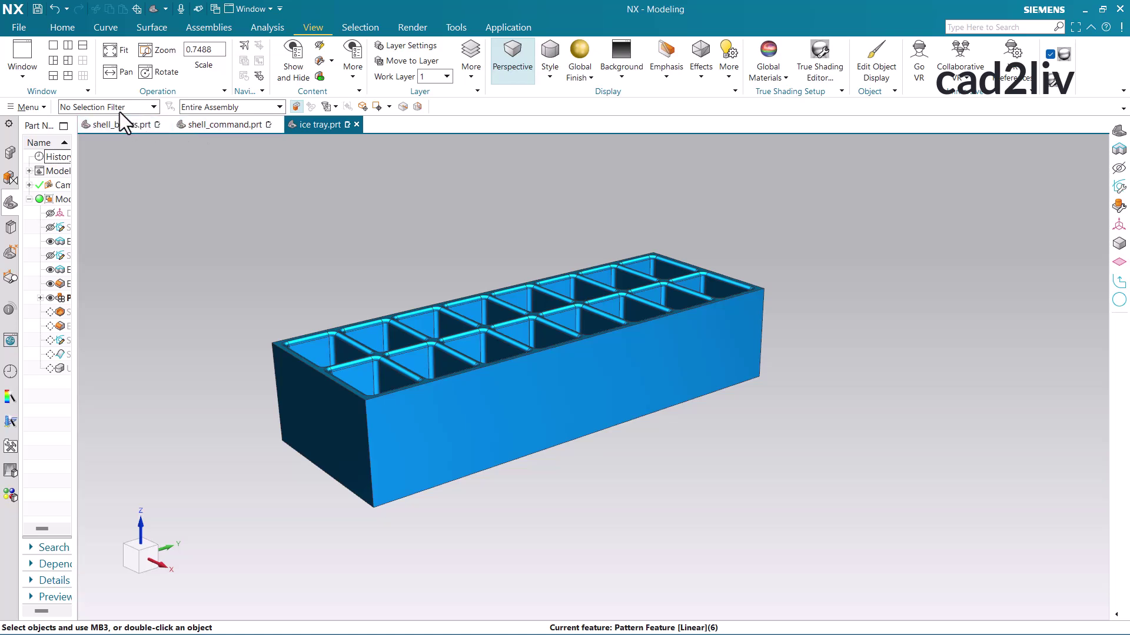
Restrict selection to faces in ice tray.prt, highlight the tray's outer faces from all around, and clear the selection.
{"action": "left_click", "coordinate": [118, 107]}
{"action": "left_click", "coordinate": [101, 211]}
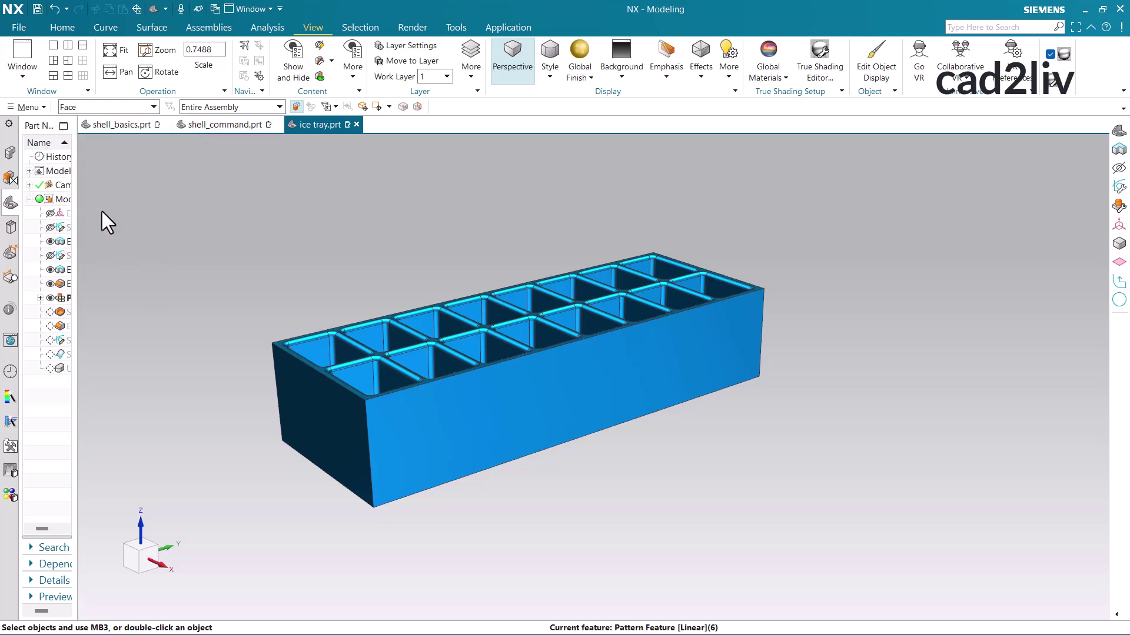
{"action": "left_click", "coordinate": [317, 430]}
{"action": "left_click", "coordinate": [404, 440]}
{"action": "middle_click_drag", "start_coordinate": [404, 440], "coordinate": [560, 360]}
{"action": "left_click", "coordinate": [414, 361]}
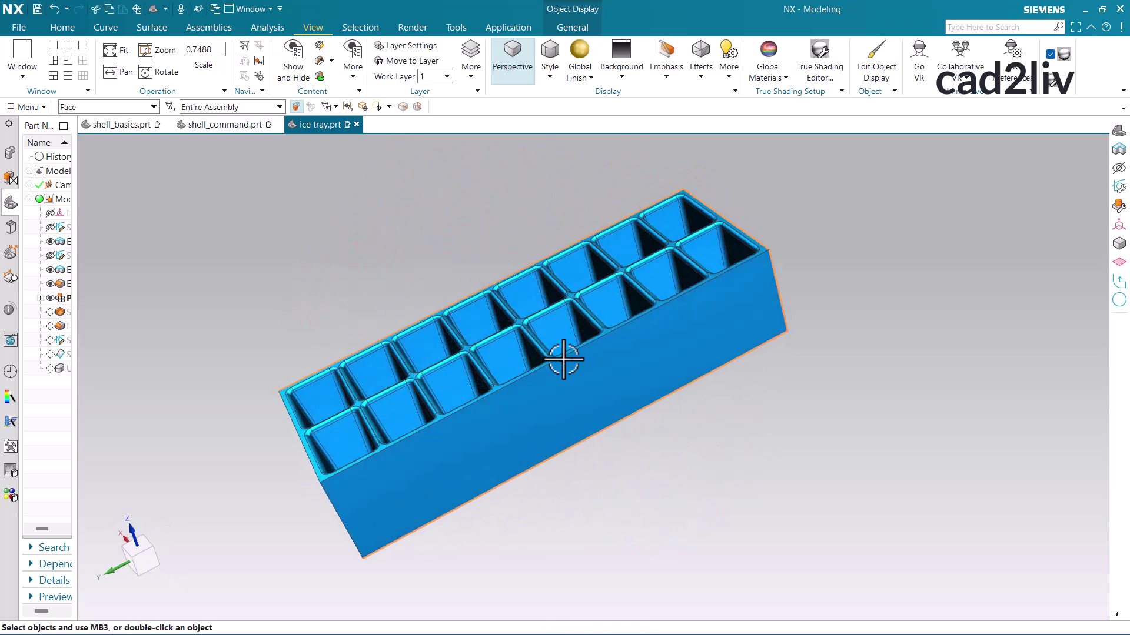
{"action": "middle_click_drag", "start_coordinate": [507, 411], "coordinate": [529, 404]}
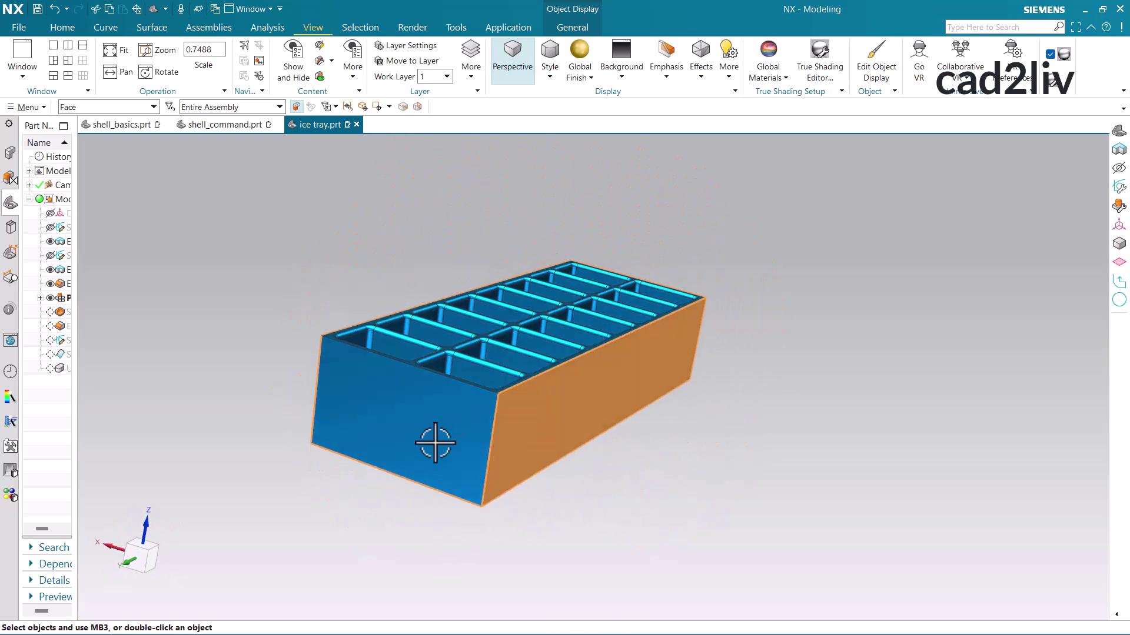
{"action": "left_click", "coordinate": [461, 449]}
{"action": "middle_click_drag", "start_coordinate": [461, 448], "coordinate": [436, 461]}
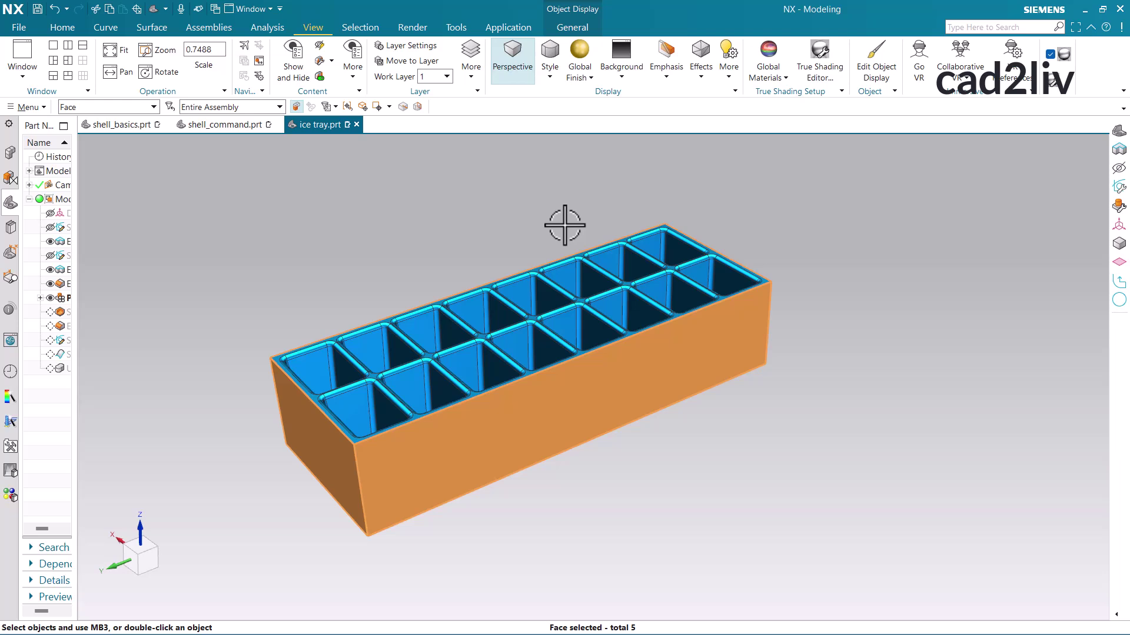
{"action": "key", "text": "Escape"}
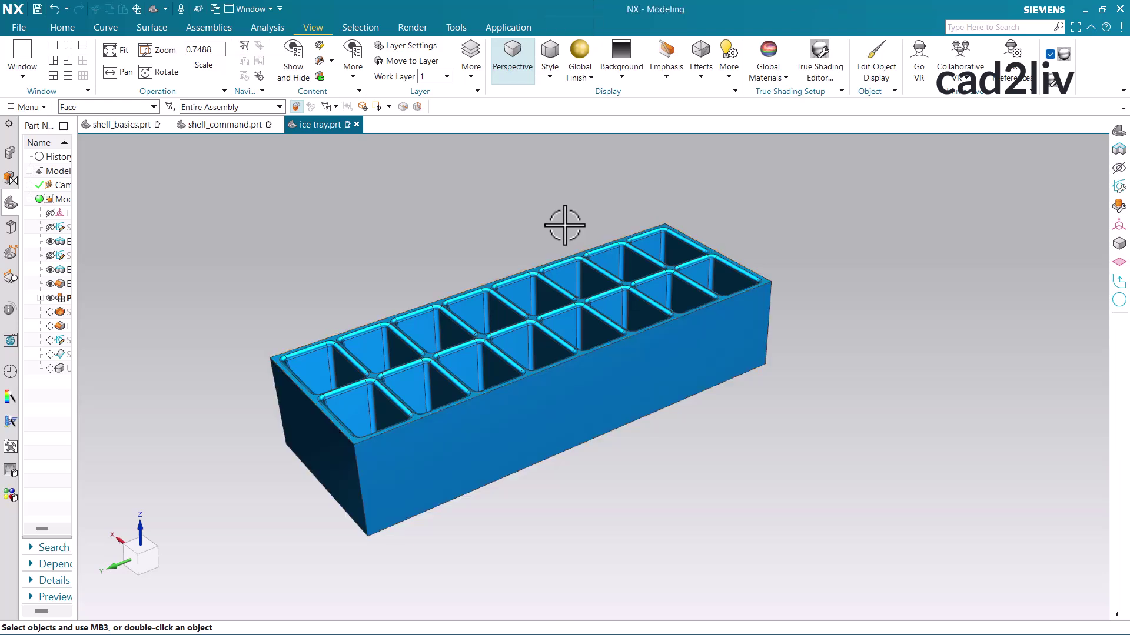
Shell the ice tray with the Open type and 1 mm thickness, removing its four outer side faces and the bottom face.
{"action": "left_click", "coordinate": [63, 30]}
{"action": "left_click", "coordinate": [345, 78]}
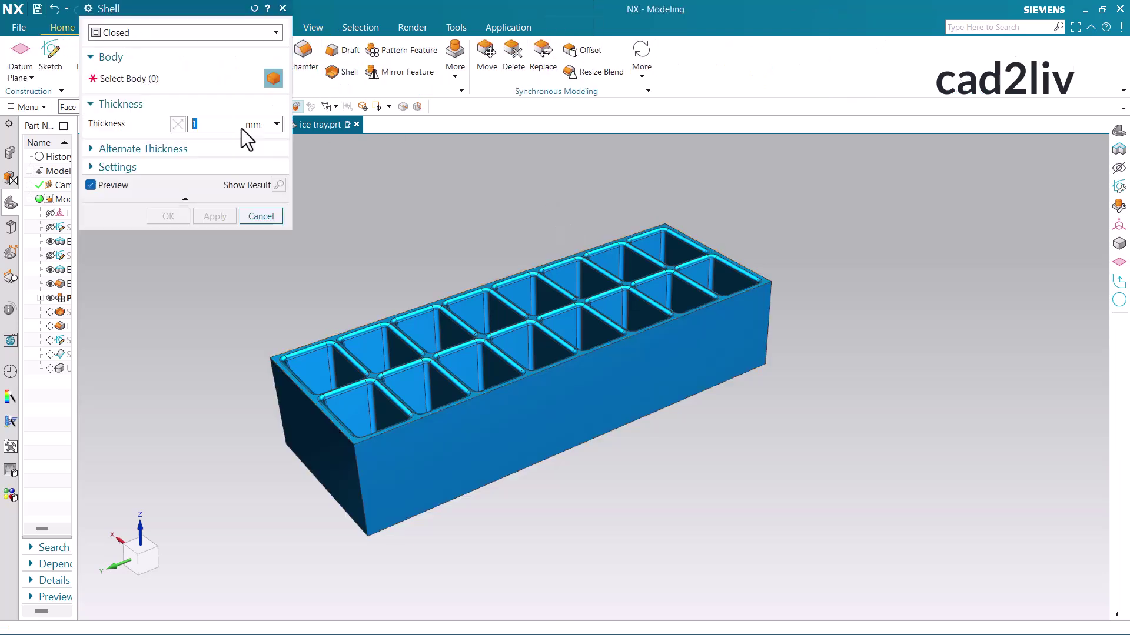
{"action": "left_click", "coordinate": [169, 34]}
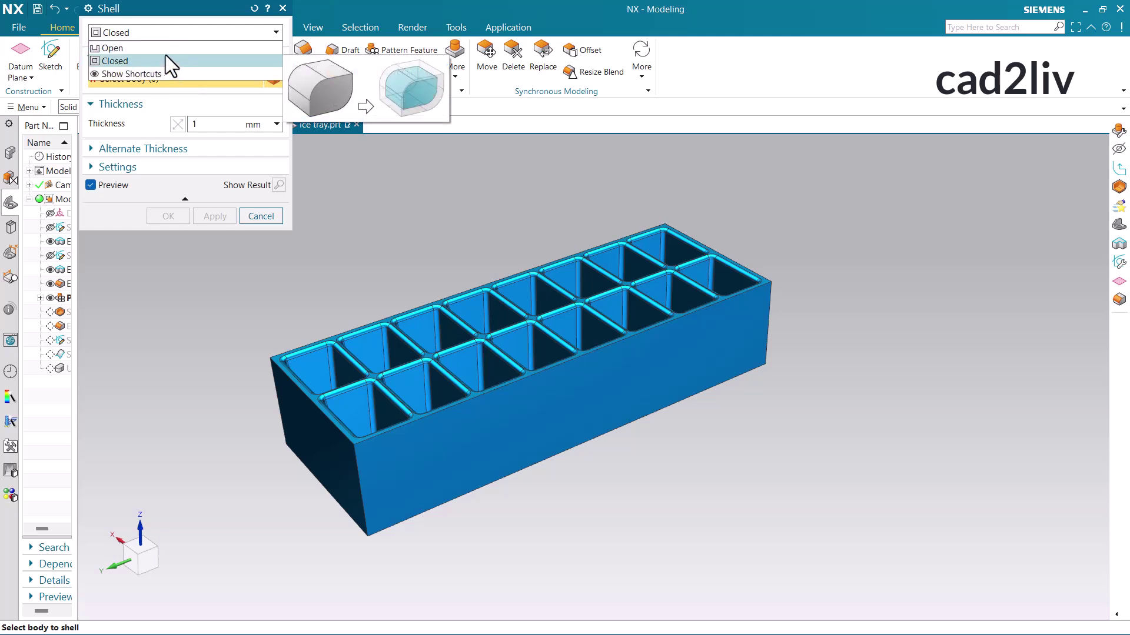
{"action": "left_click", "coordinate": [168, 49]}
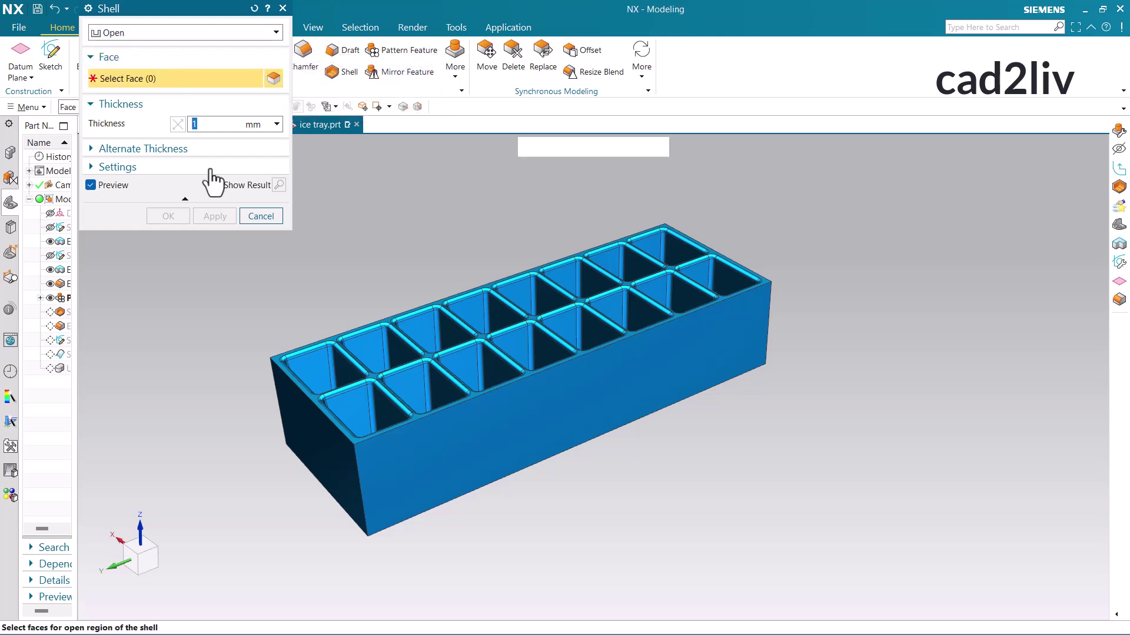
{"action": "left_click", "coordinate": [294, 439]}
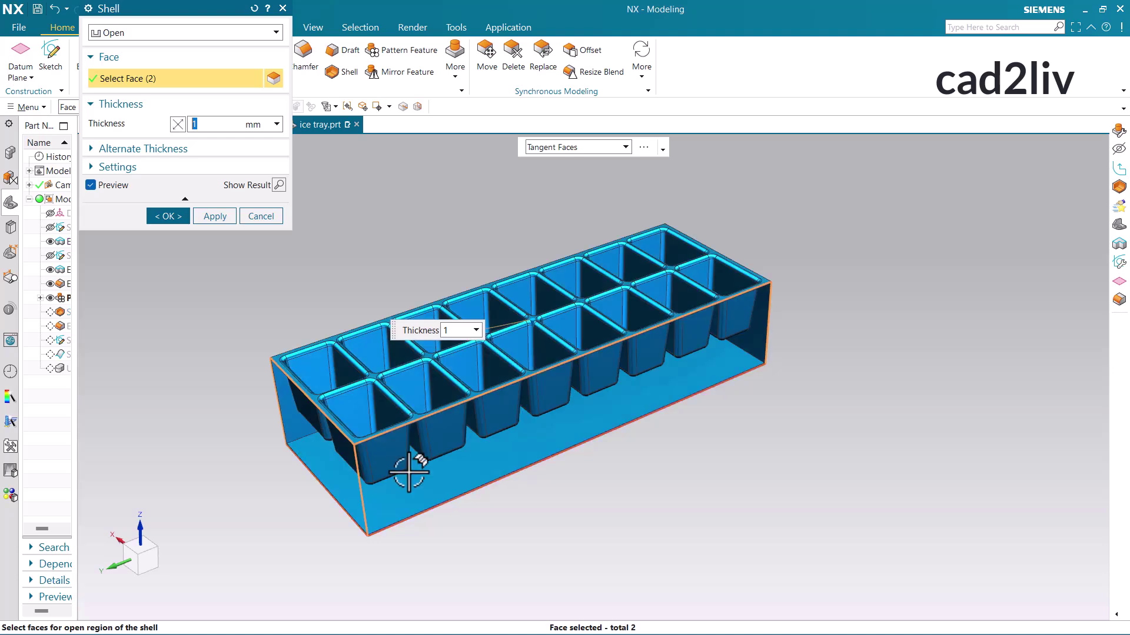
{"action": "middle_click_drag", "start_coordinate": [412, 466], "coordinate": [541, 433]}
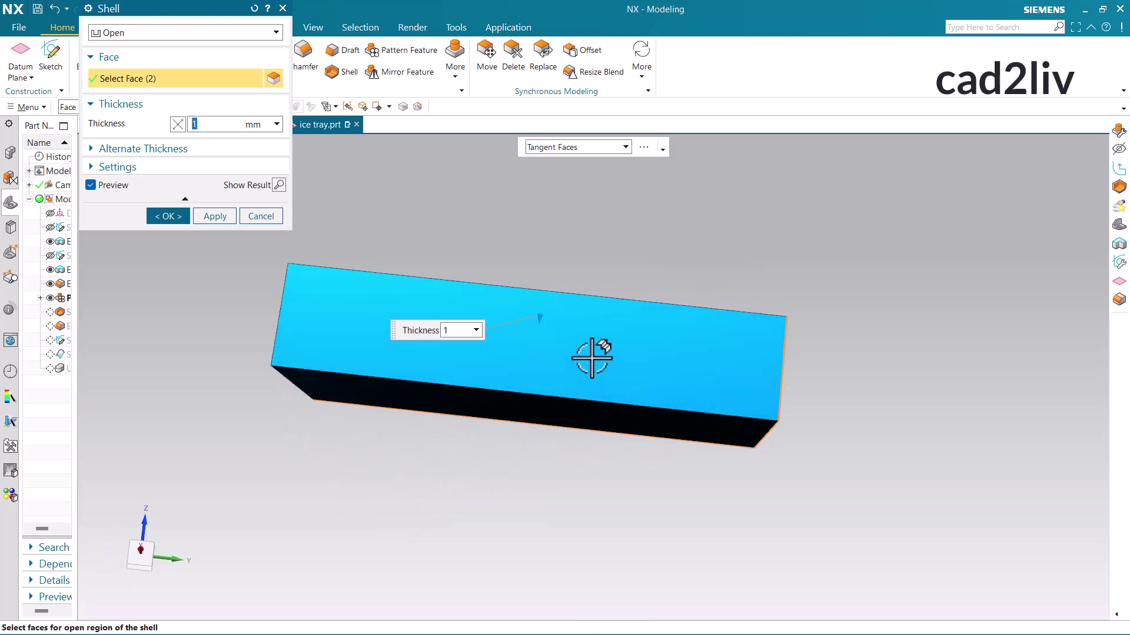
{"action": "left_click", "coordinate": [529, 400]}
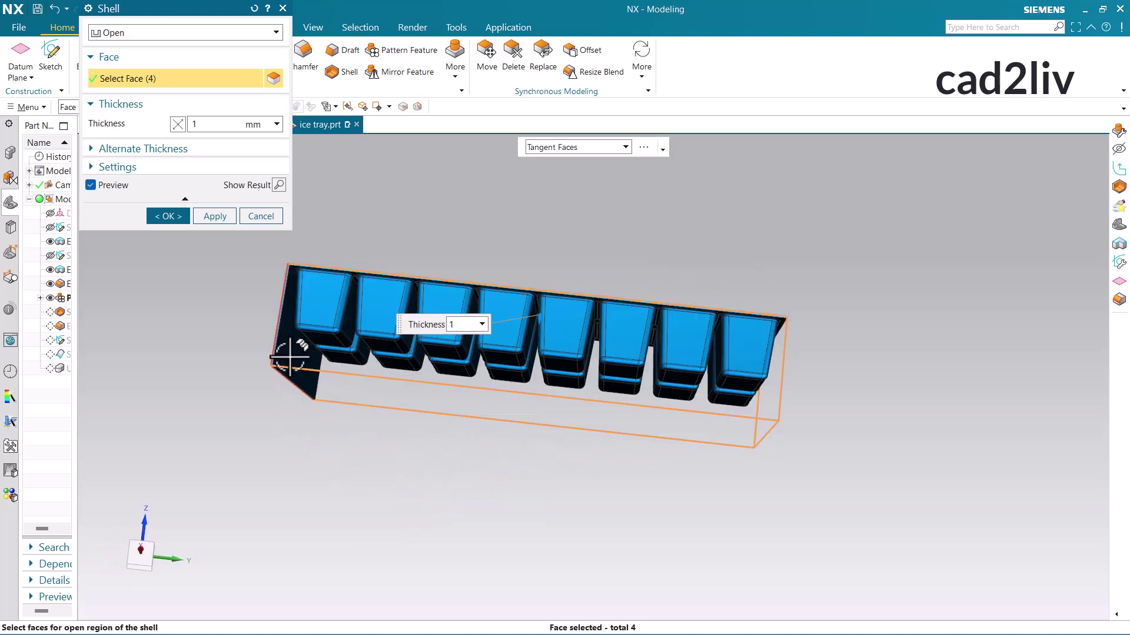
{"action": "left_click", "coordinate": [292, 348]}
{"action": "middle_click_drag", "start_coordinate": [292, 353], "coordinate": [338, 392]}
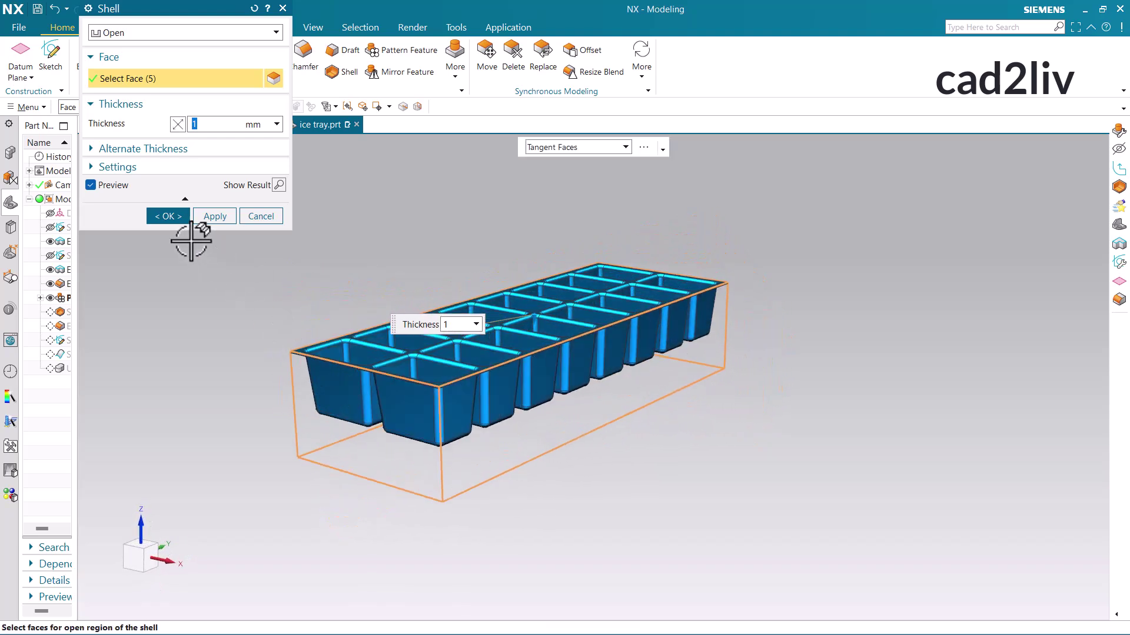
{"action": "left_click", "coordinate": [182, 220]}
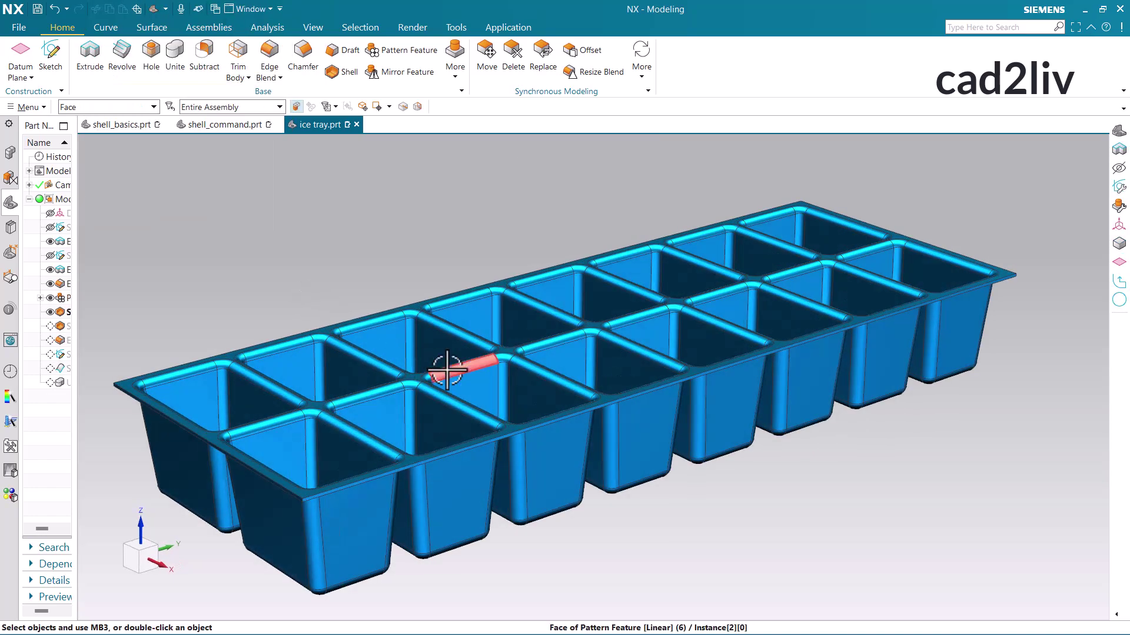
{"action": "middle_click_drag", "start_coordinate": [447, 364], "coordinate": [483, 280]}
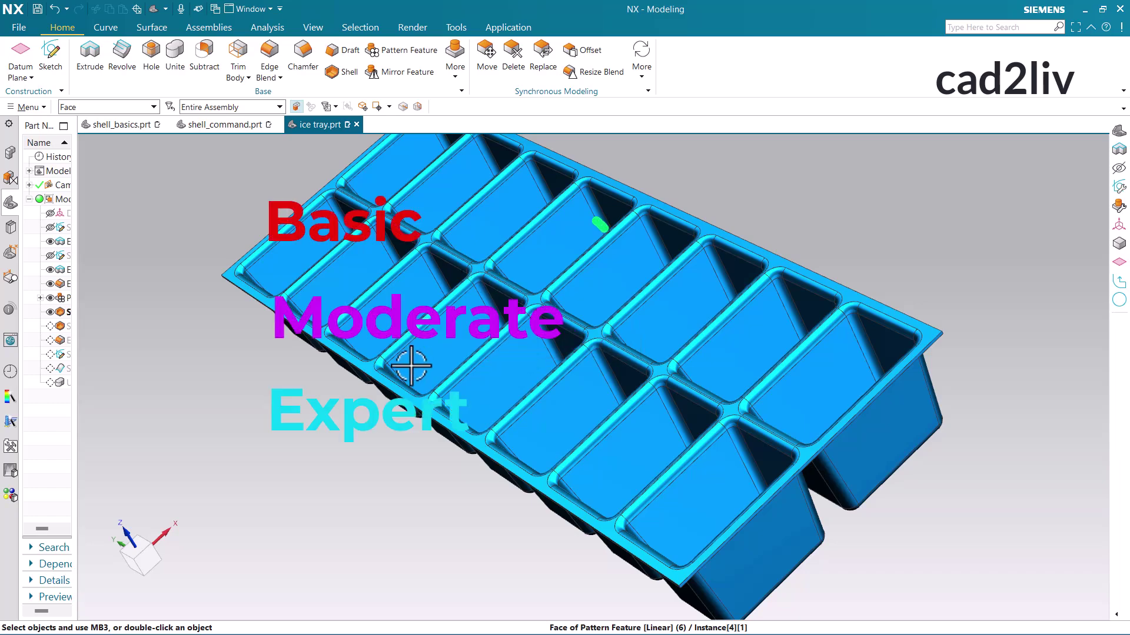
{"action": "scroll", "coordinate": [412, 362], "scroll_direction": "down", "scroll_amount": 3}
{"action": "scroll", "coordinate": [452, 282], "scroll_direction": "up", "scroll_amount": 5}
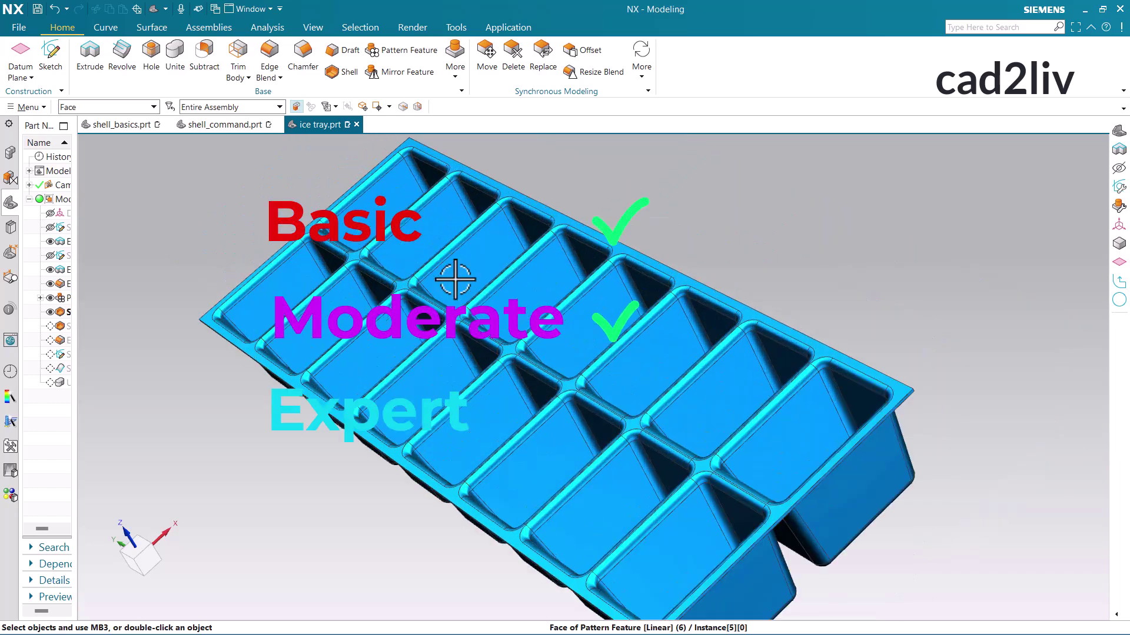
{"action": "middle_click_drag", "start_coordinate": [453, 277], "coordinate": [530, 278]}
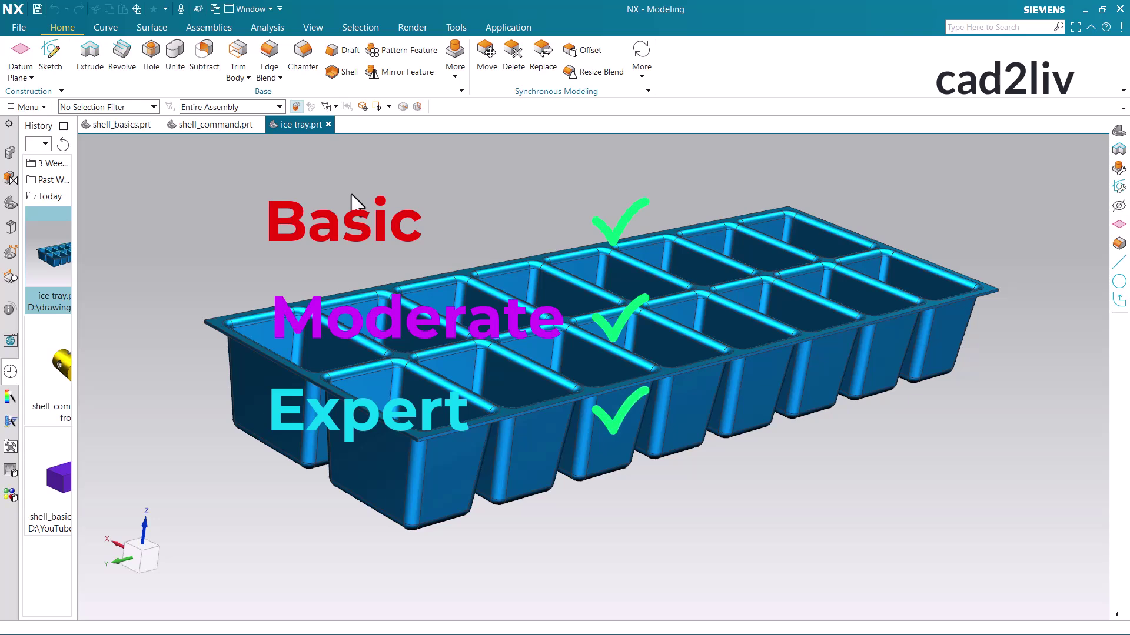
Arrange the ice tray, cylinder and block parts together in a three-window layout, and view the cylinder and tray from other angles.
{"action": "left_click", "coordinate": [313, 28]}
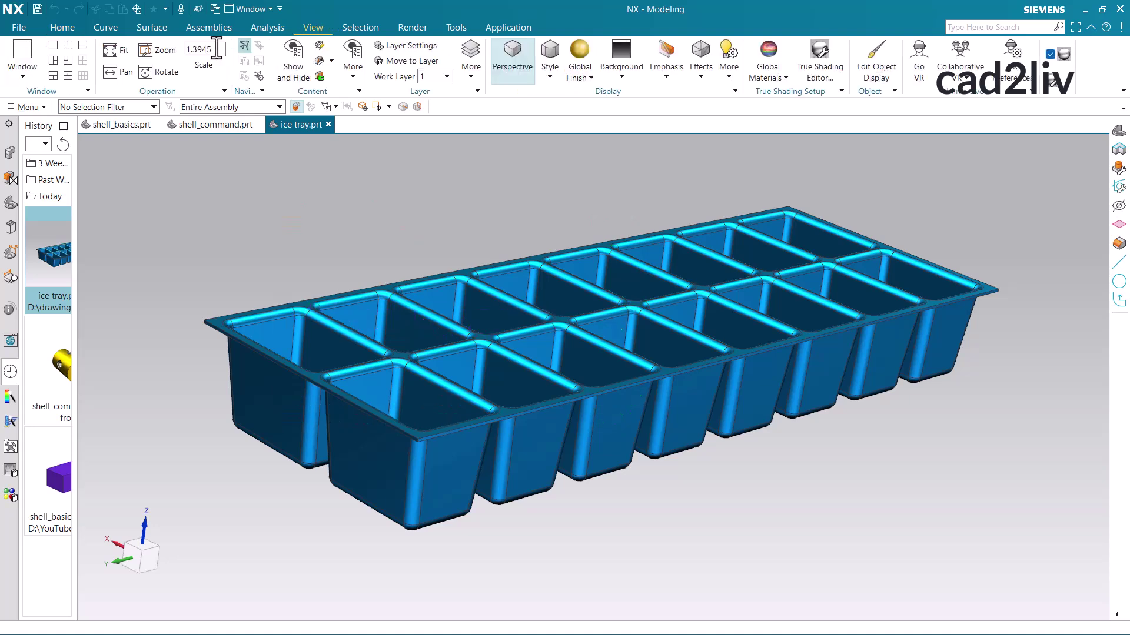
{"action": "left_click", "coordinate": [68, 61]}
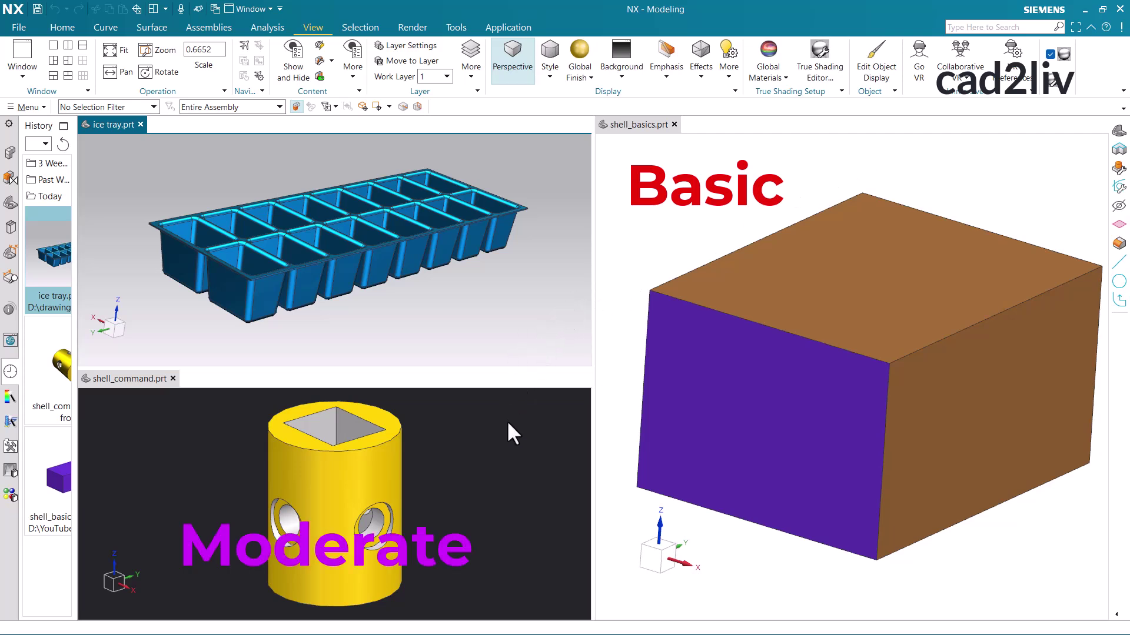
{"action": "scroll", "coordinate": [429, 450], "scroll_direction": "up", "scroll_amount": 2}
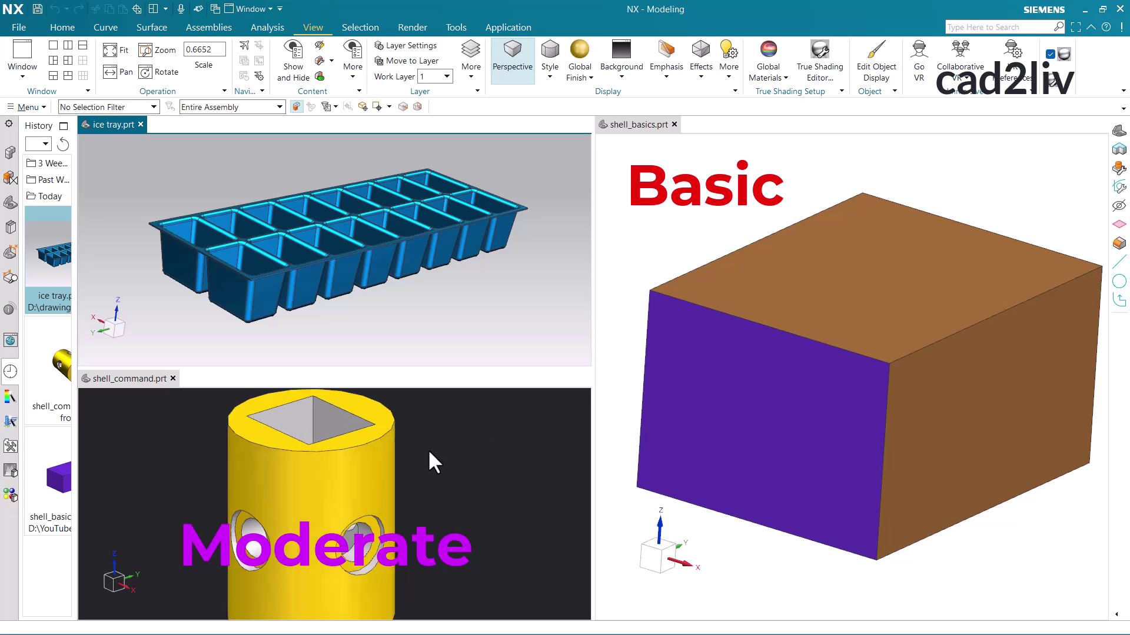
{"action": "middle_click_drag", "start_coordinate": [409, 497], "coordinate": [426, 468]}
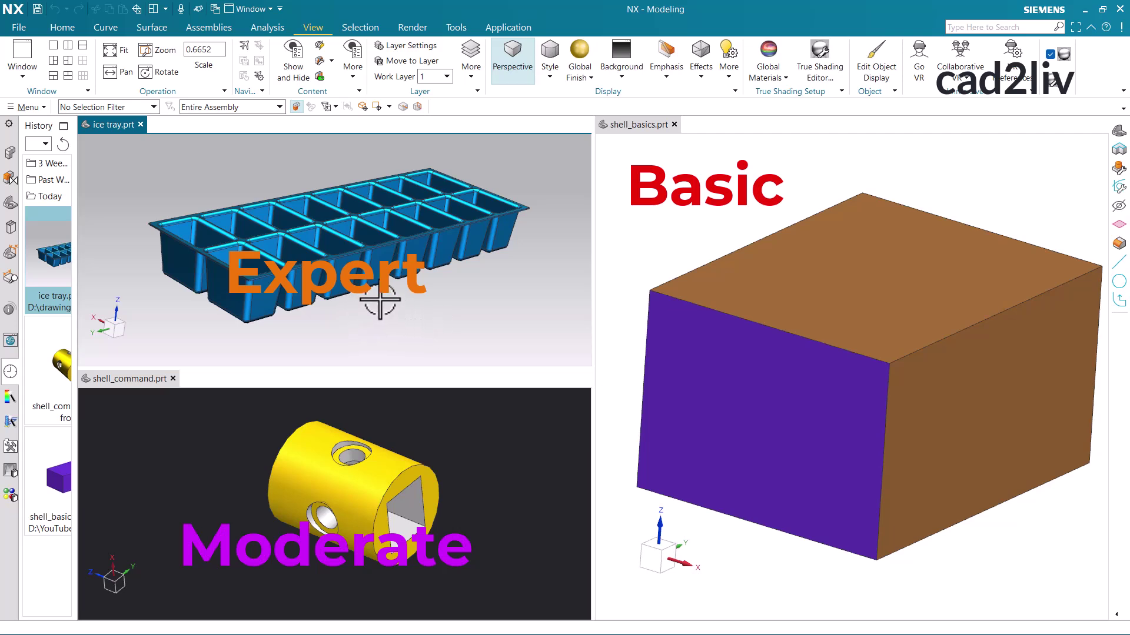
{"action": "mouse_move", "coordinate": [379, 301]}
{"action": "middle_mouse_down"}
{"action": "mouse_move", "coordinate": [393, 282]}
{"action": "mouse_move", "coordinate": [378, 297]}
{"action": "middle_mouse_up"}
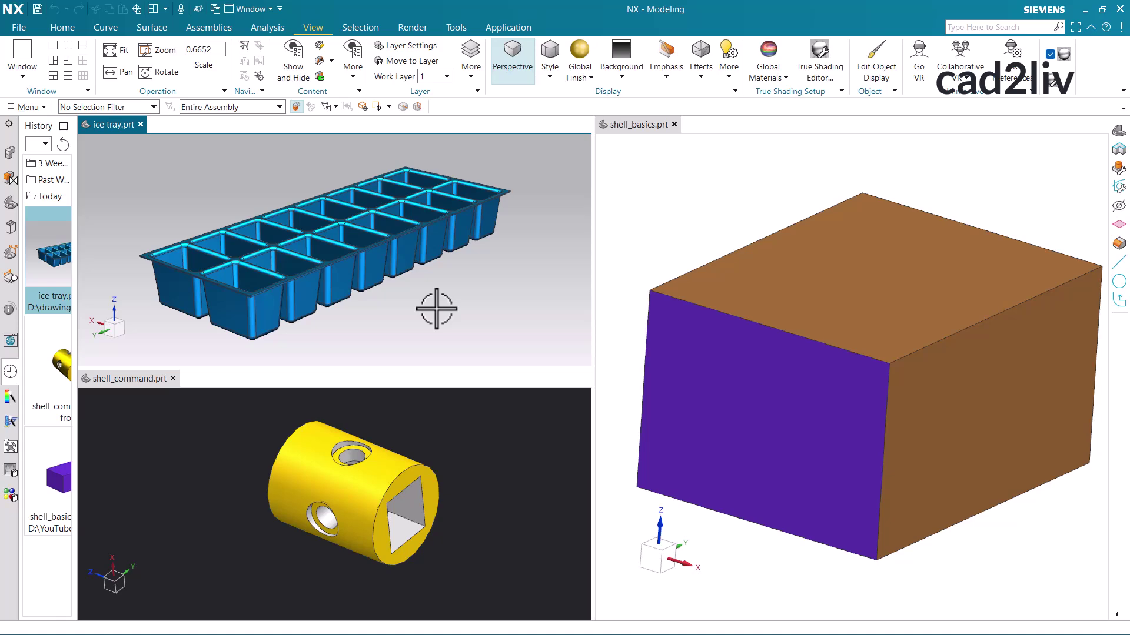
{"action": "scroll", "coordinate": [383, 156], "scroll_direction": "up", "scroll_amount": 3}
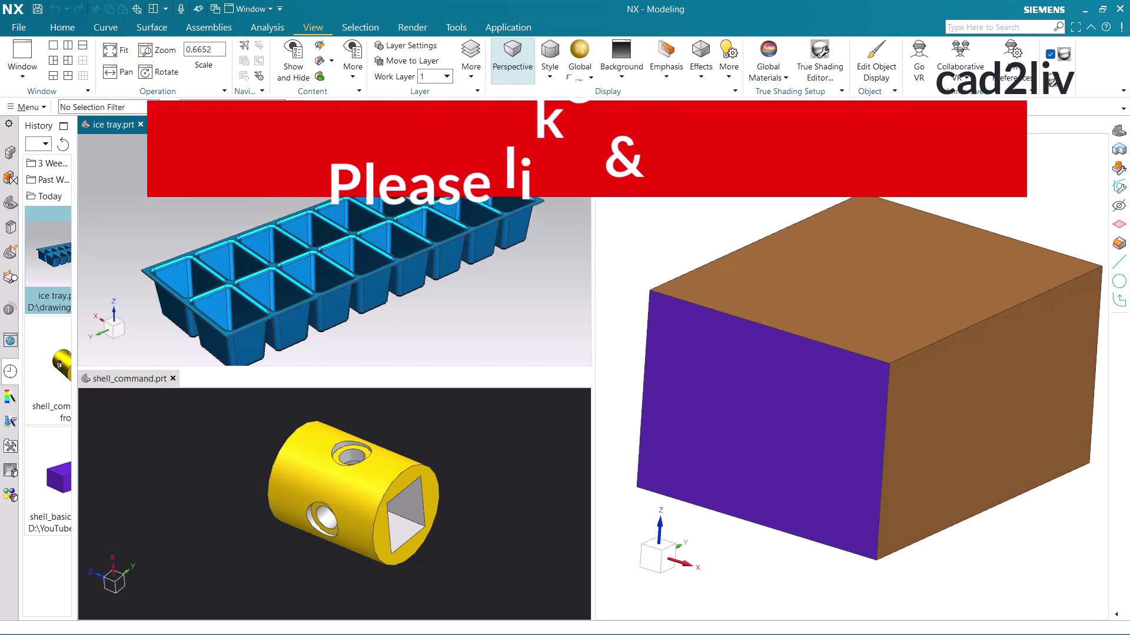